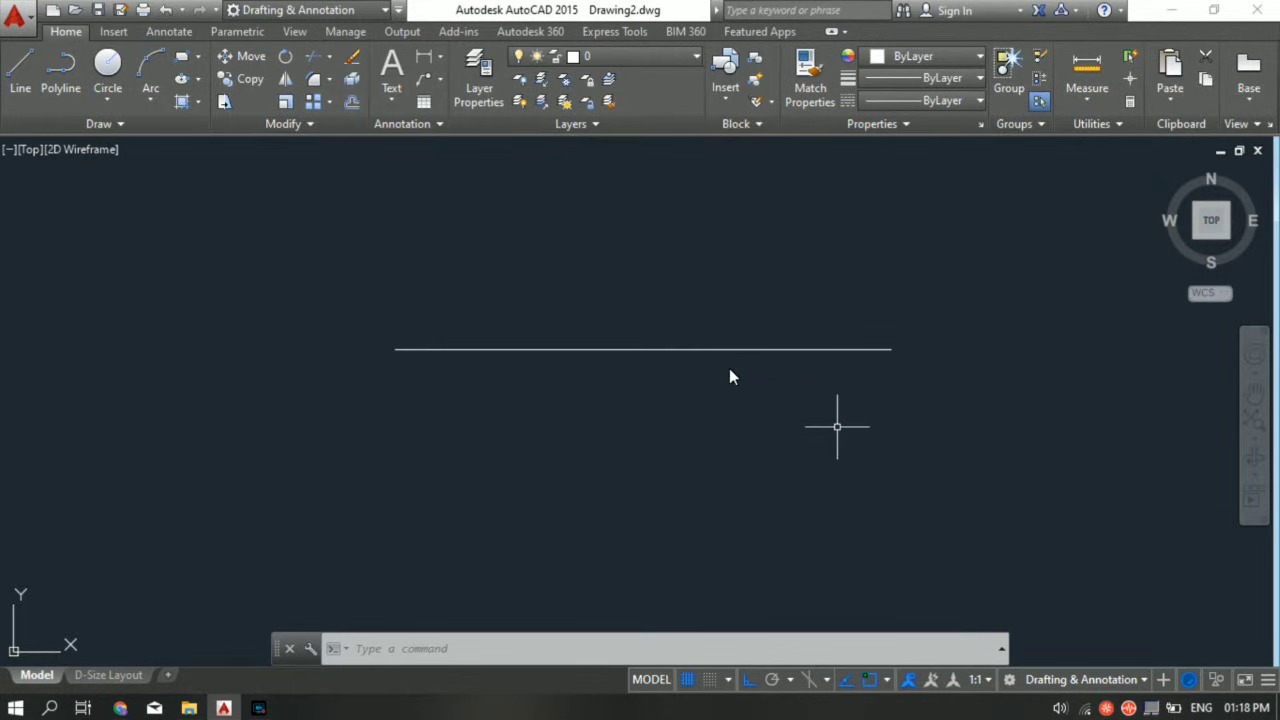
# Delete all existing objects from the drawing.
pyautogui.hotkey('ctrl', 'a')
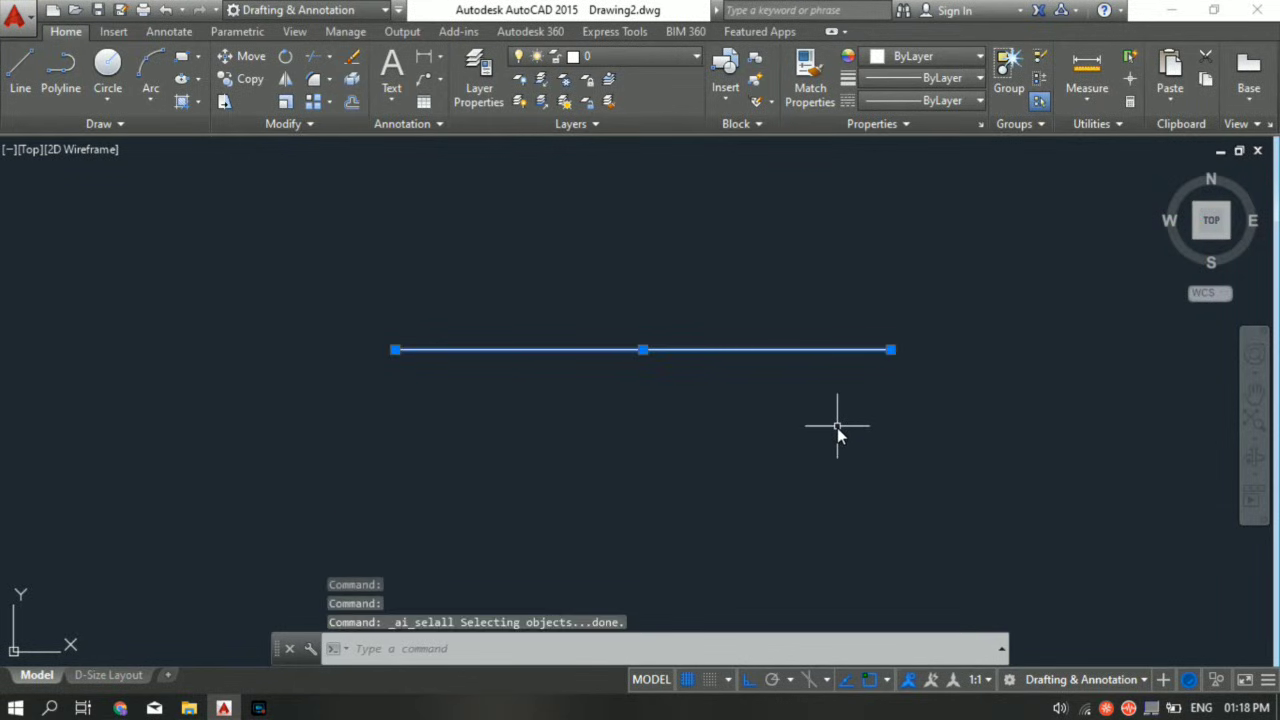
pyautogui.press('Delete')
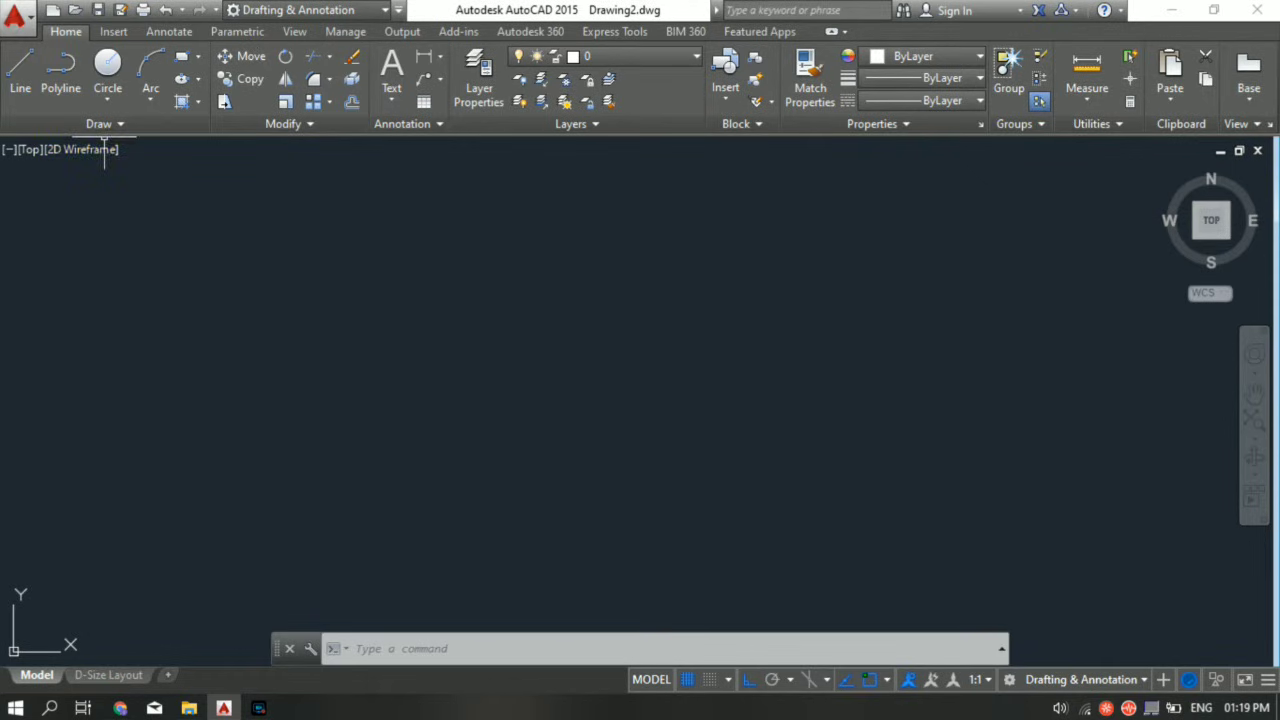
# Review the length type, precision and insertion scale in the Drawing Units settings without changing them.
pyautogui.click(20, 20)
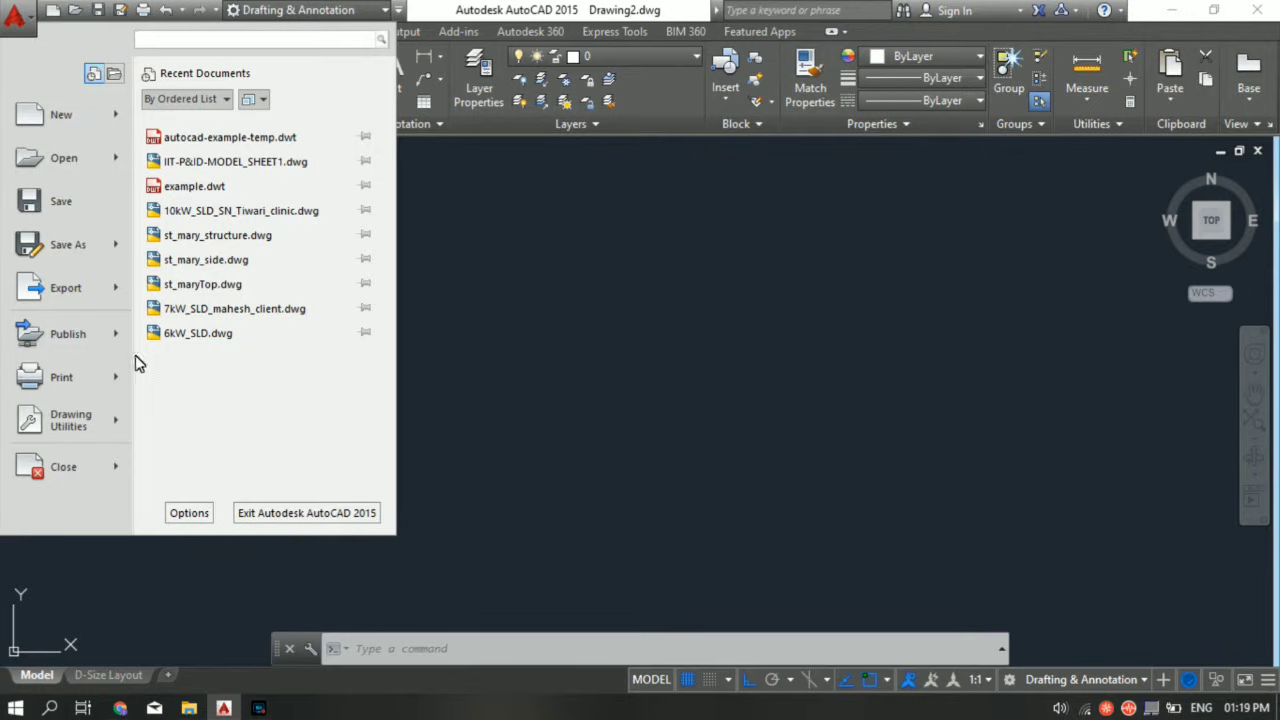
pyautogui.click(105, 425)
pyautogui.click(276, 189)
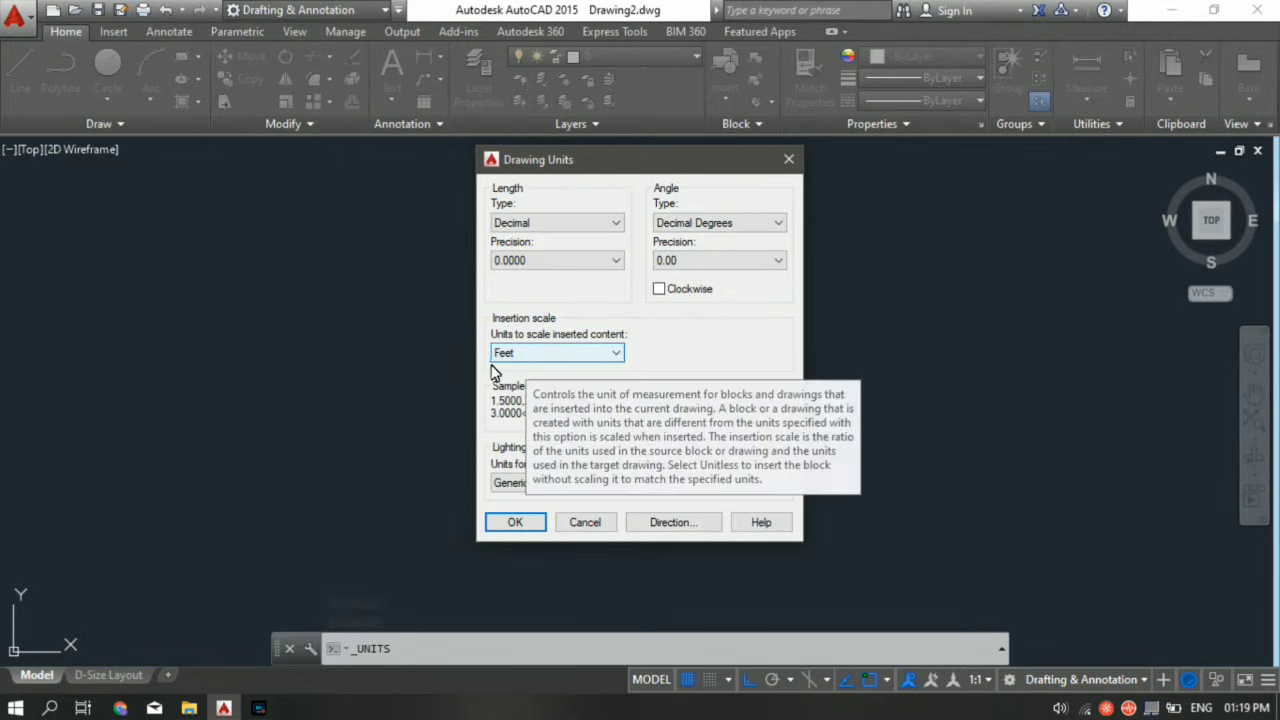
pyautogui.click(516, 523)
pyautogui.click(583, 524)
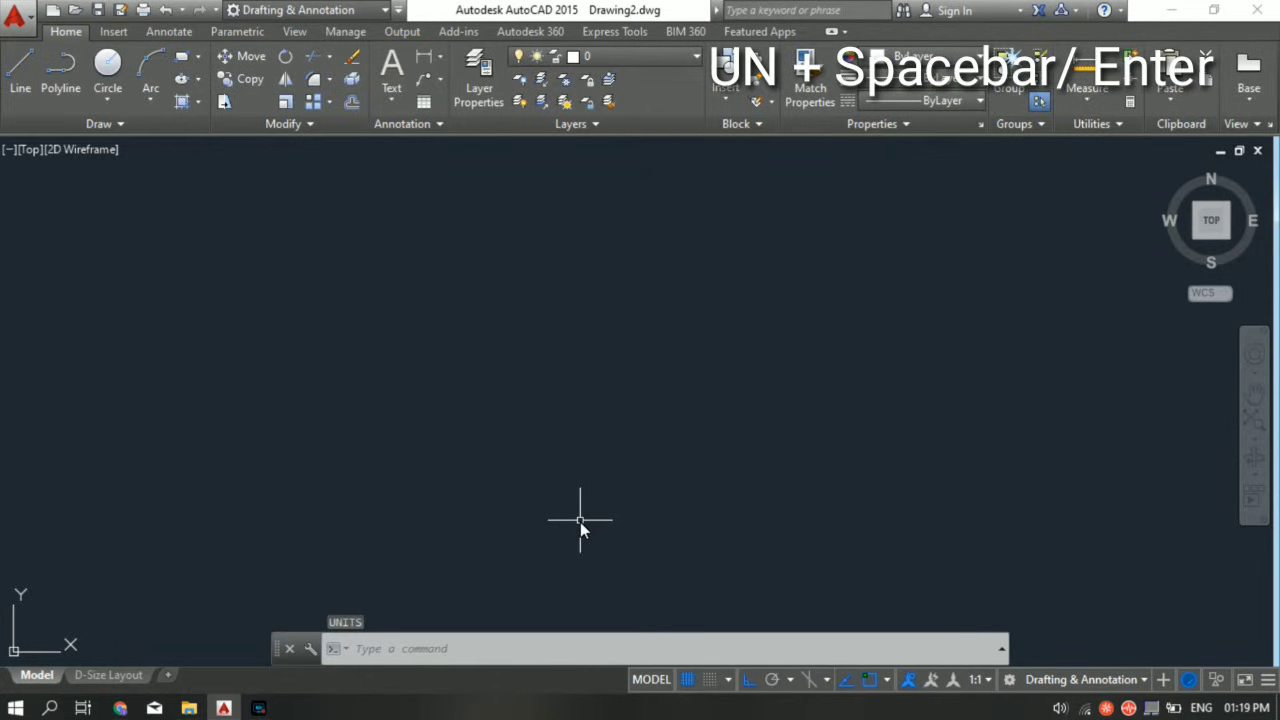
pyautogui.write('un')
pyautogui.press('Return')
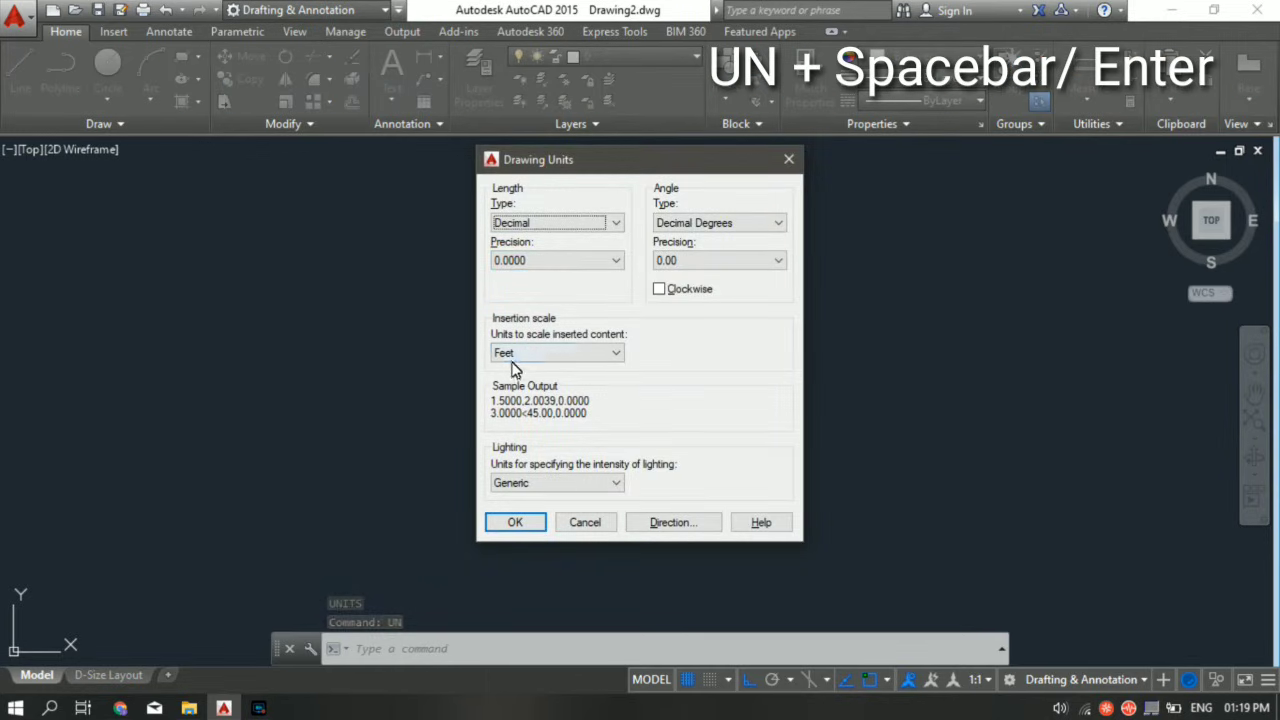
pyautogui.click(515, 523)
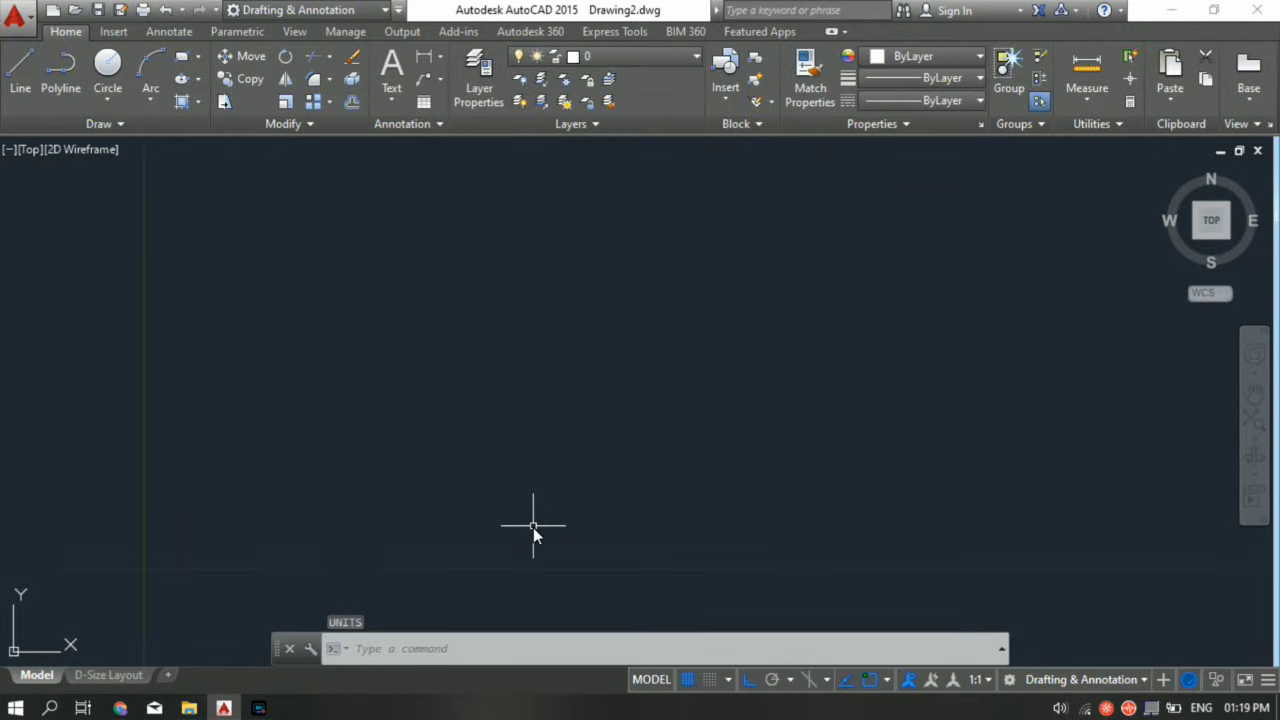
# Draw a horizontal line 1 unit long, starting on the Y axis.
pyautogui.scroll(5, 533, 527)
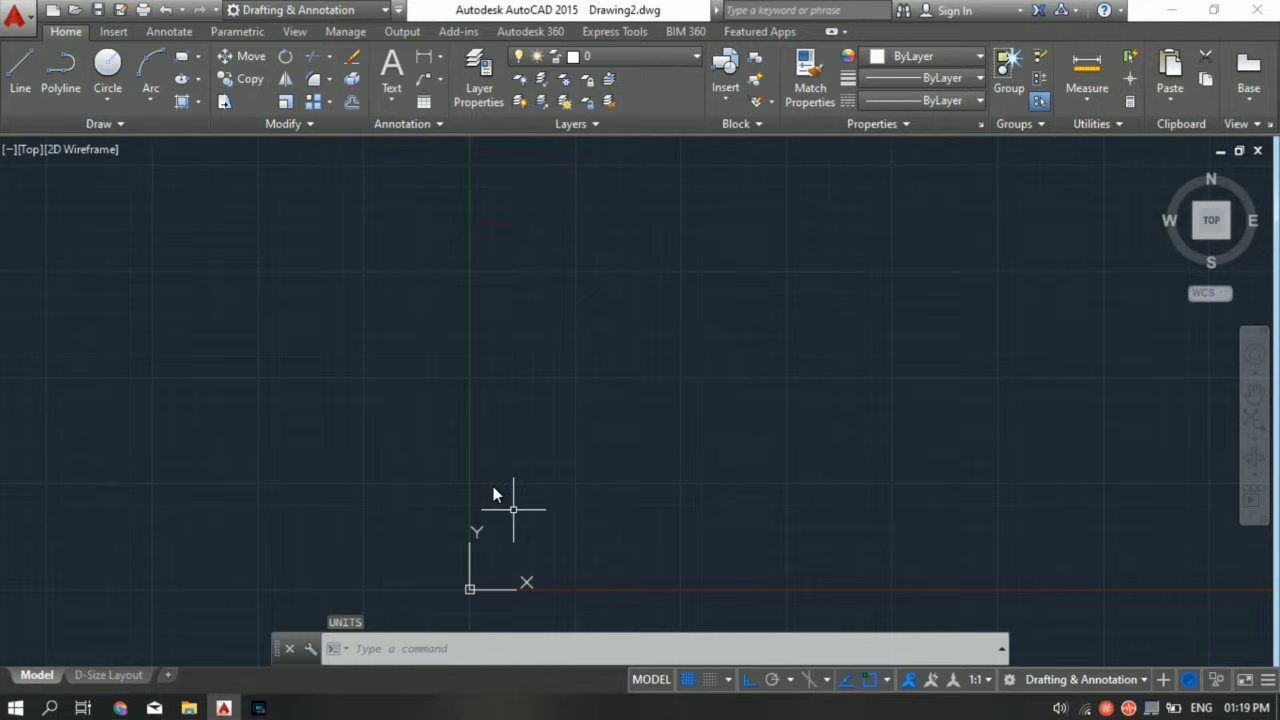
pyautogui.scroll(4, 493, 486)
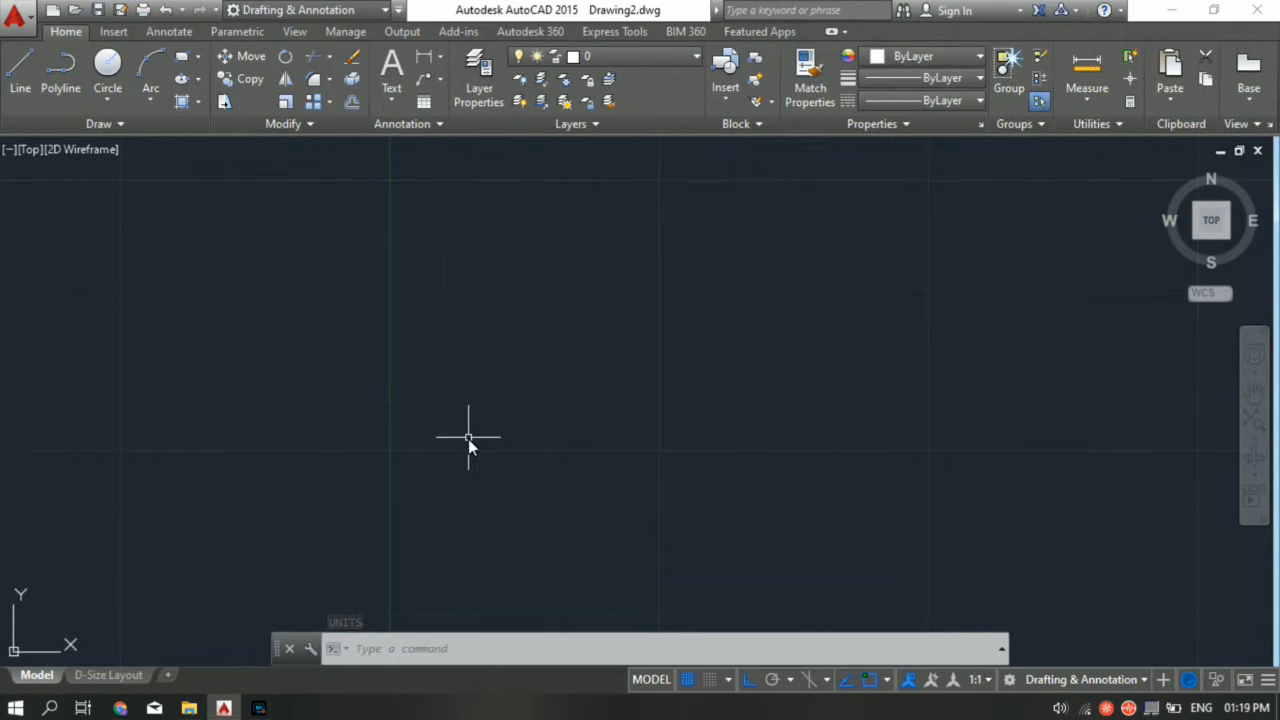
pyautogui.write('L')
pyautogui.press('Return')
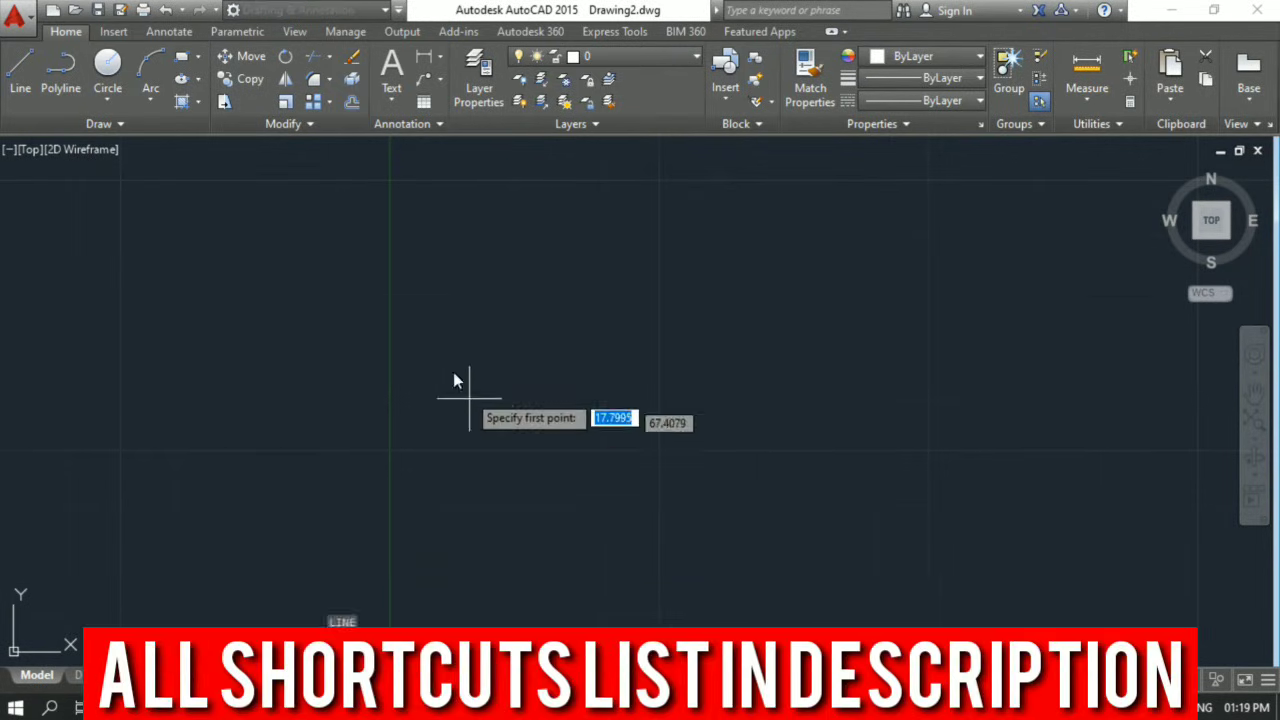
pyautogui.click(388, 292)
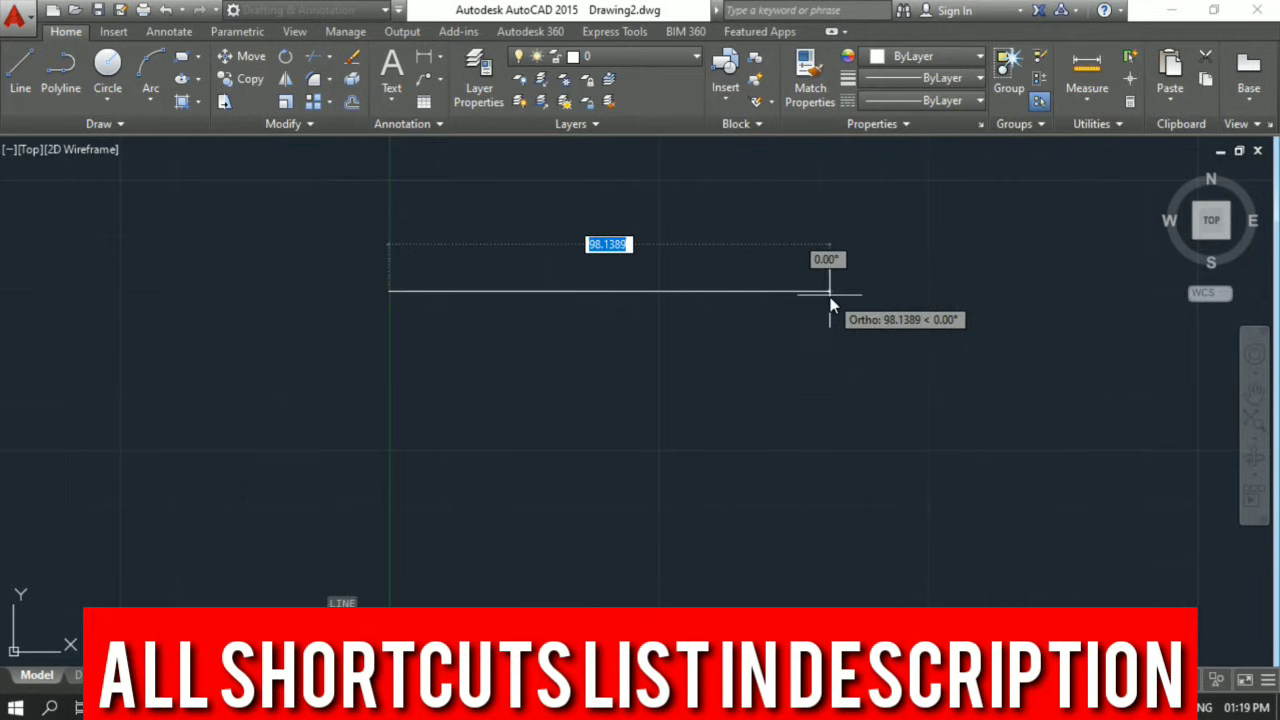
pyautogui.write('1')
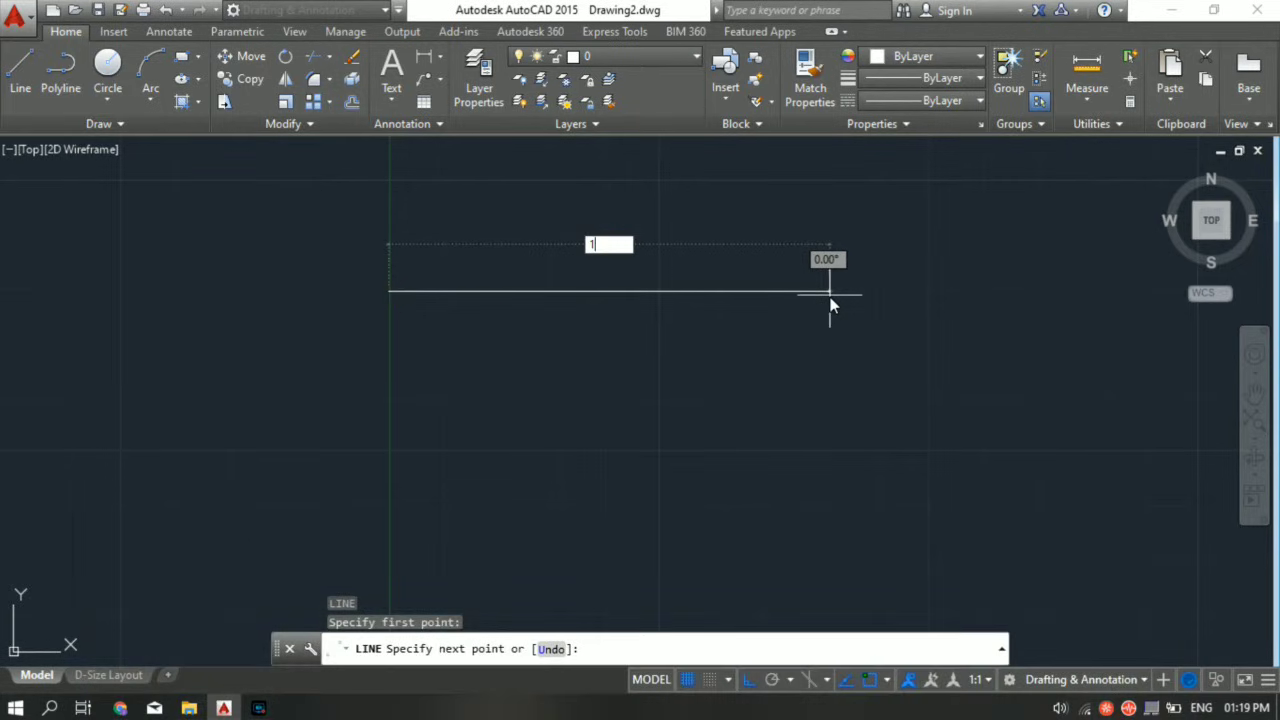
pyautogui.press('Return')
pyautogui.press('Escape')
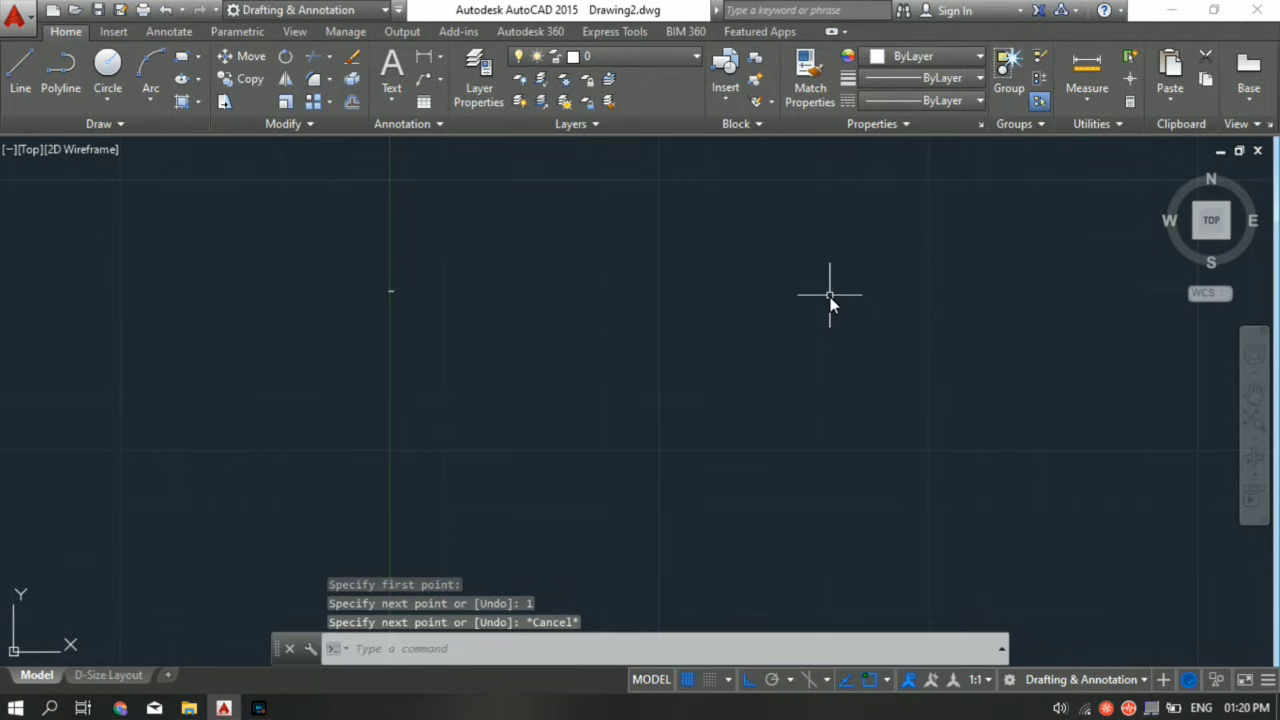
# Measure the distance between the two endpoints of the horizontal line.
pyautogui.middleClick(830, 298)
pyautogui.middleClick(830, 298)
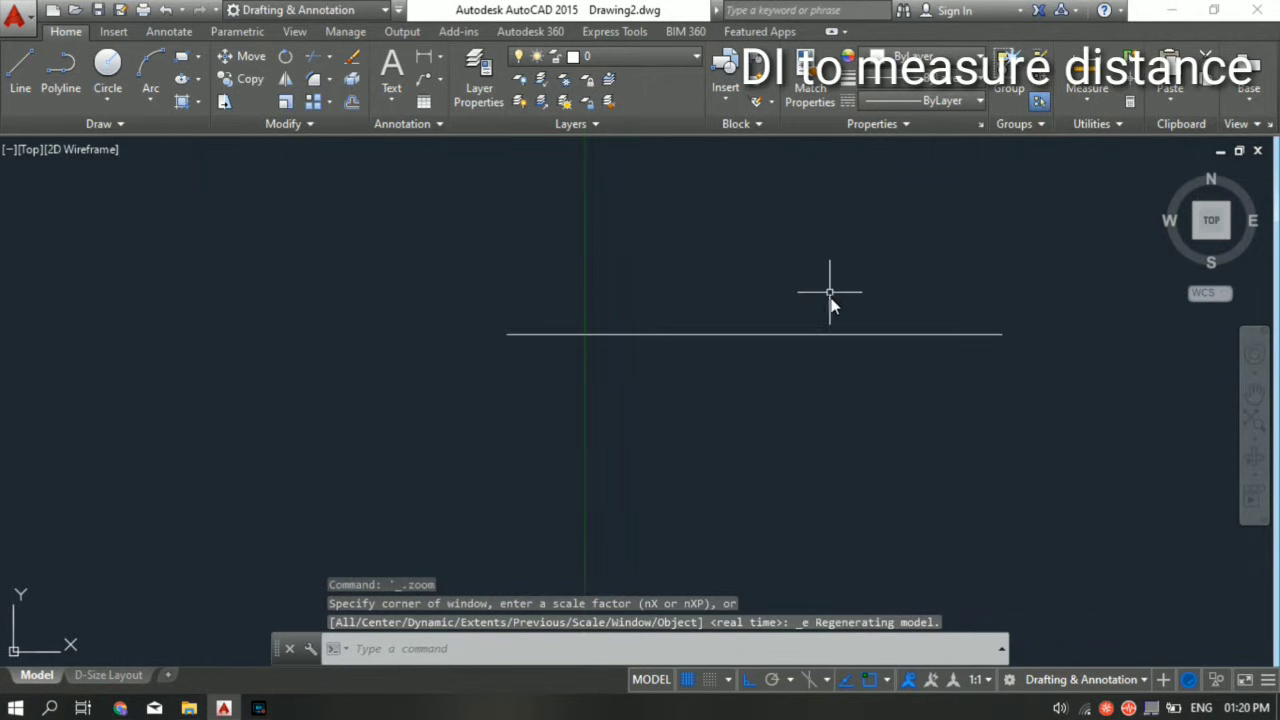
pyautogui.write('di')
pyautogui.press('Return')
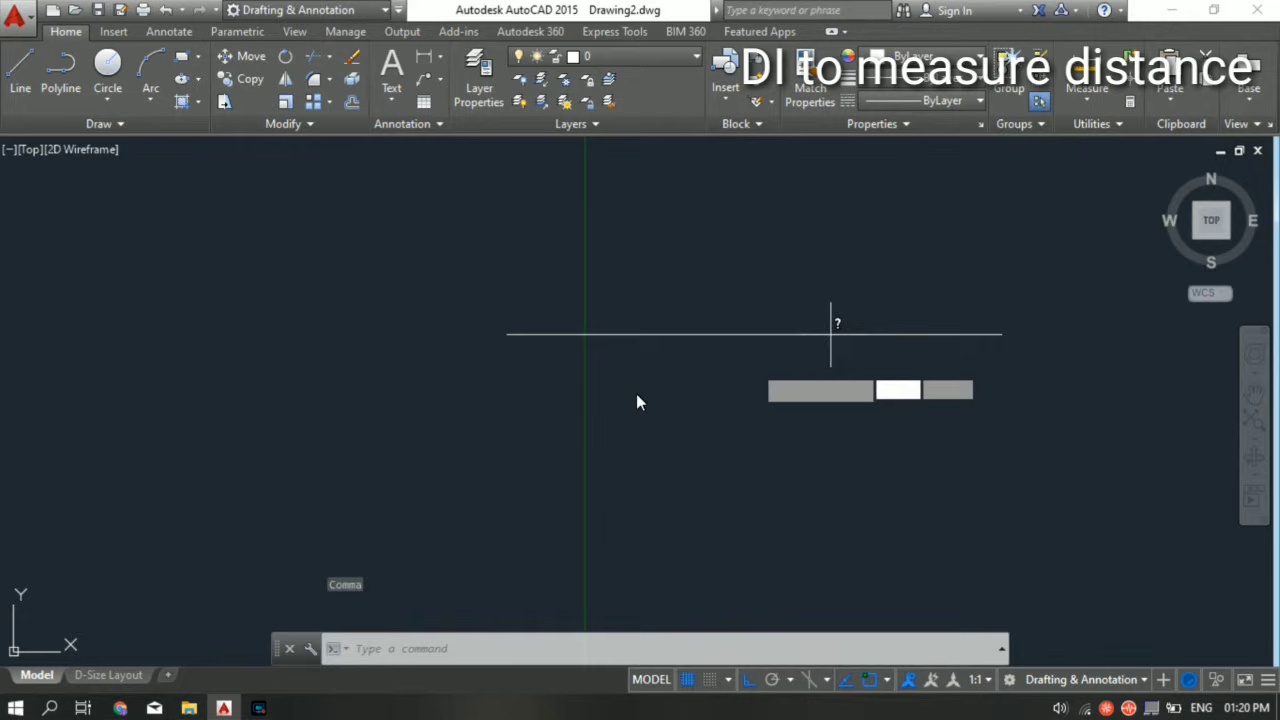
pyautogui.click(507, 336)
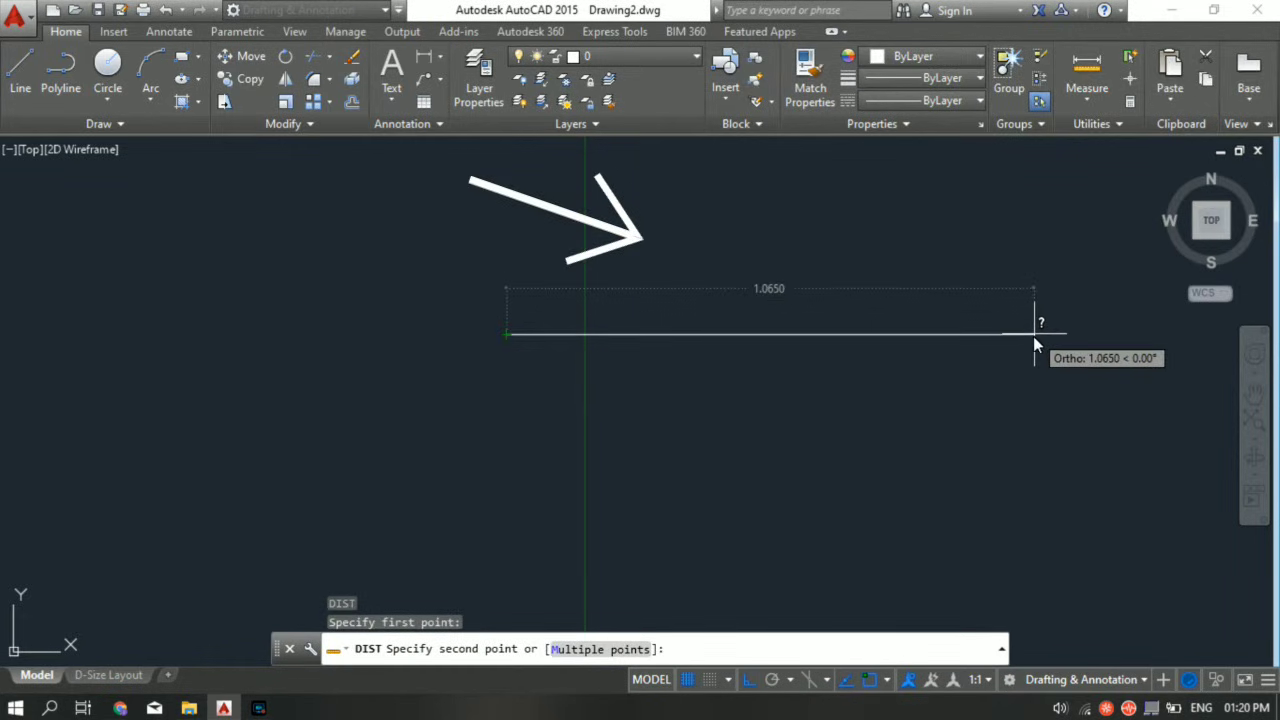
pyautogui.click(1002, 337)
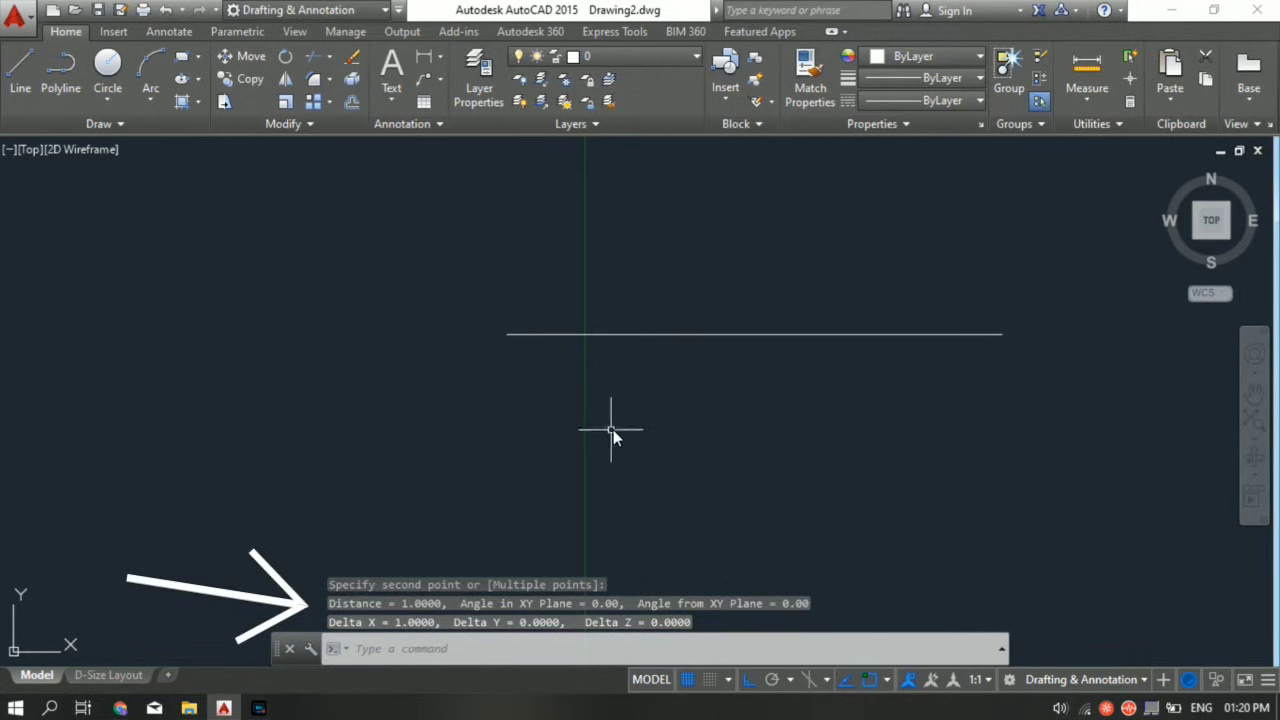
pyautogui.press('Escape')
# Run the -DWGUNITS command and choose option 1, inches, as the unit for length.
pyautogui.scroll(-2, 620, 435)
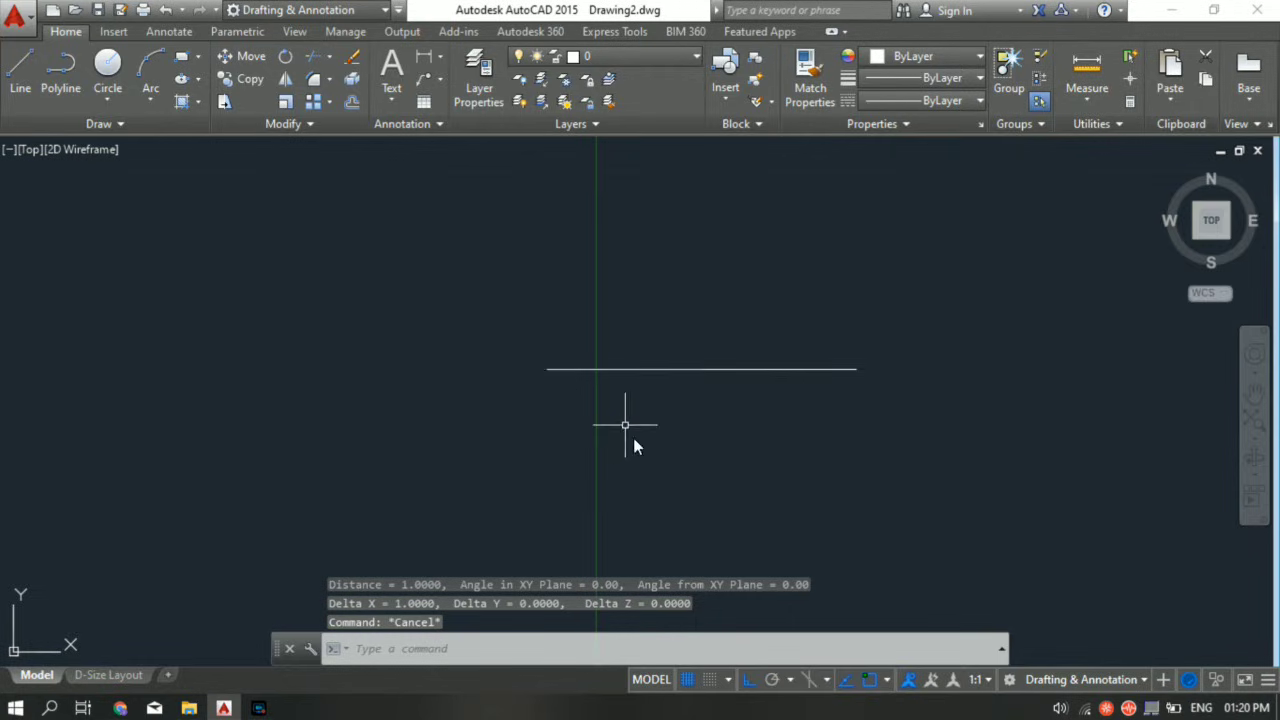
pyautogui.moveTo(631, 429); pyautogui.dragTo(540, 316, button='middle')
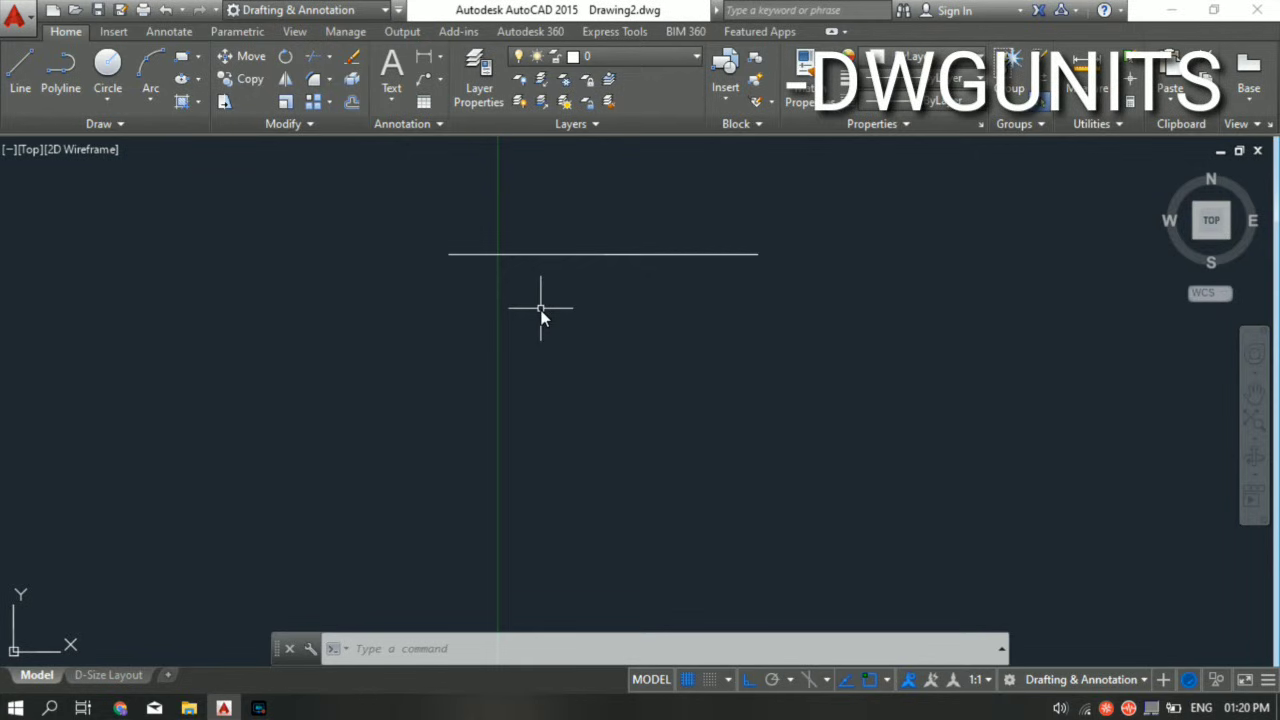
pyautogui.write('-')
pyautogui.write('DWGUnni')
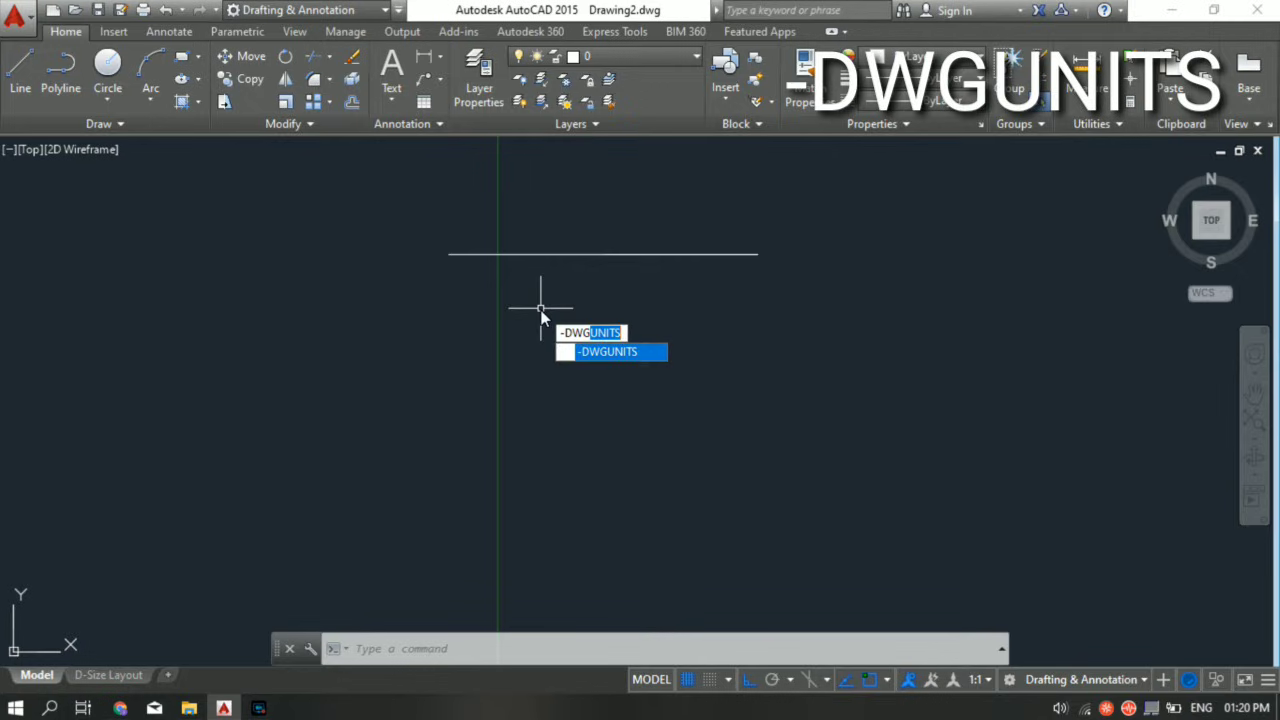
pyautogui.write('t')
pyautogui.press('BackSpace')
pyautogui.press('BackSpace')
pyautogui.press('BackSpace')
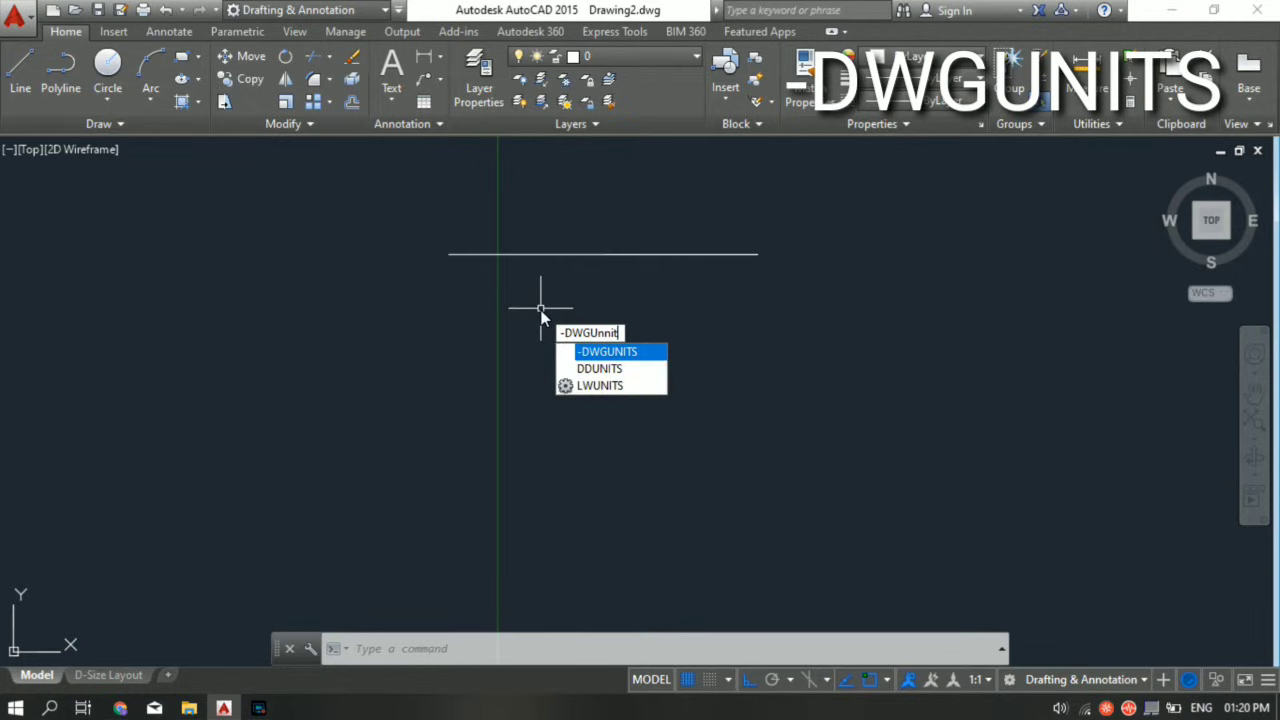
pyautogui.write('its')
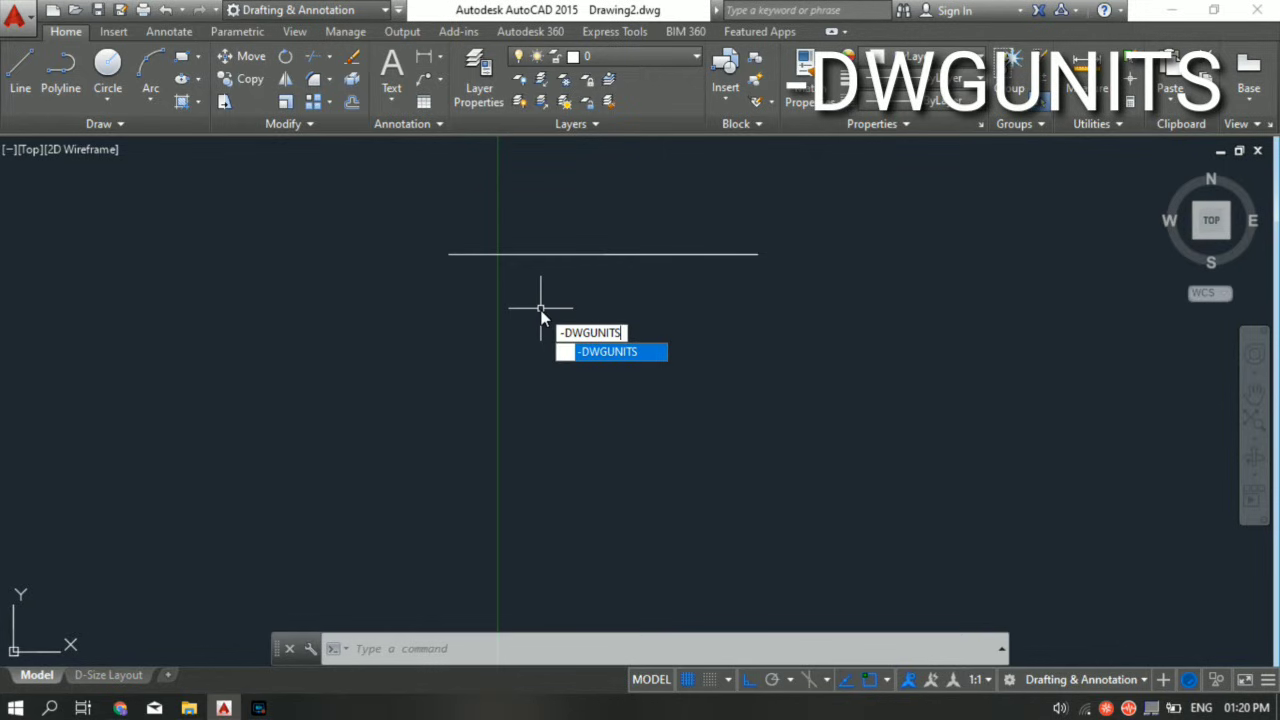
pyautogui.press('Return')
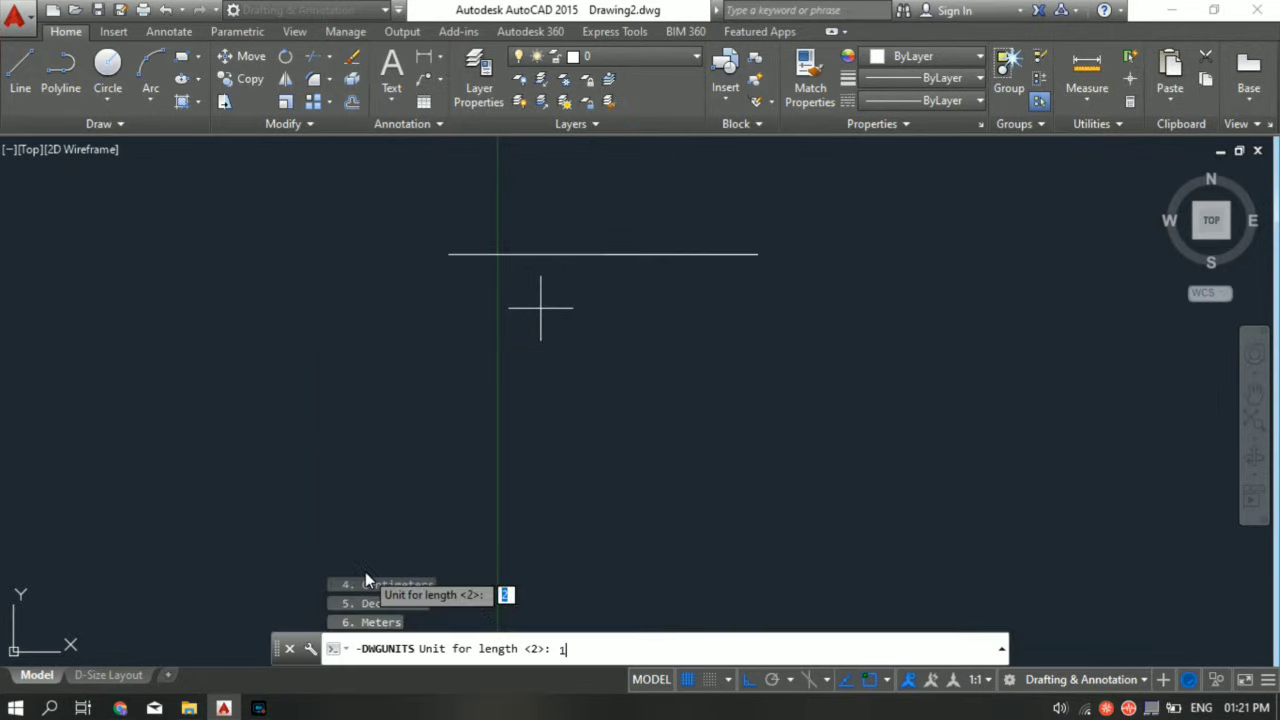
pyautogui.press('Return')
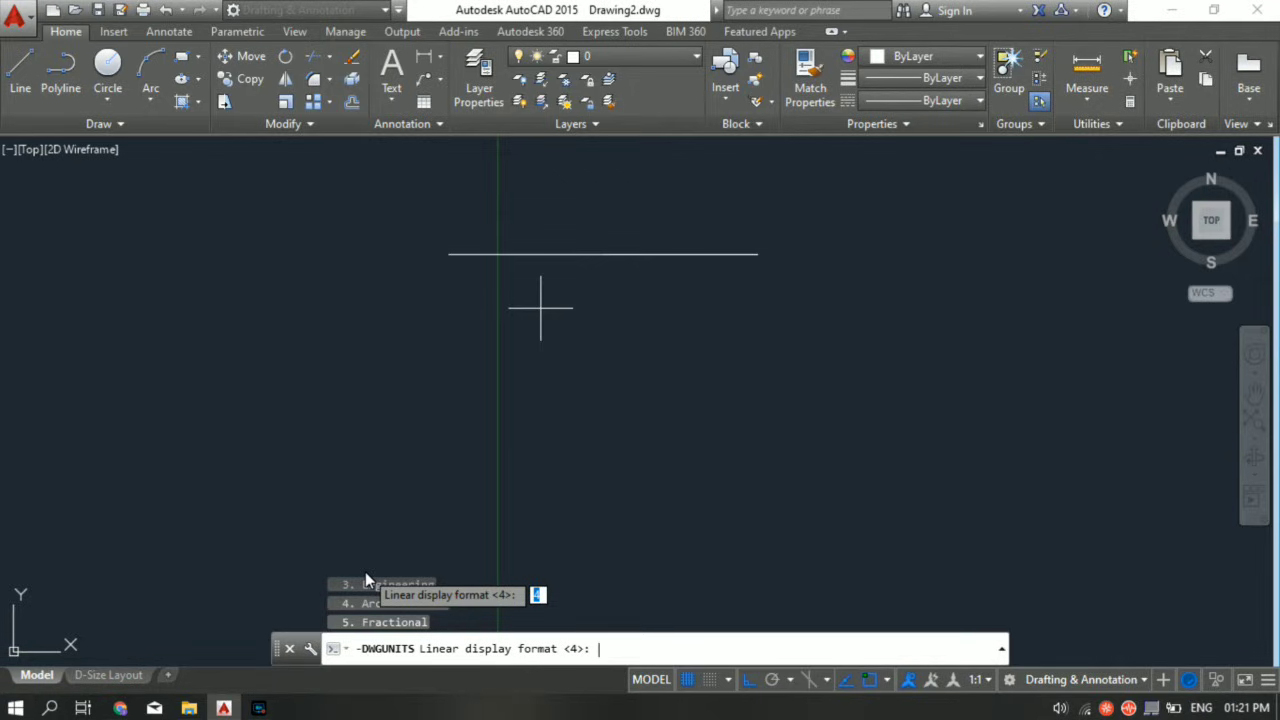
# Set the linear display format to 2 (decimal) and the linear display precision to 2.
pyautogui.write('2')
pyautogui.press('Return')
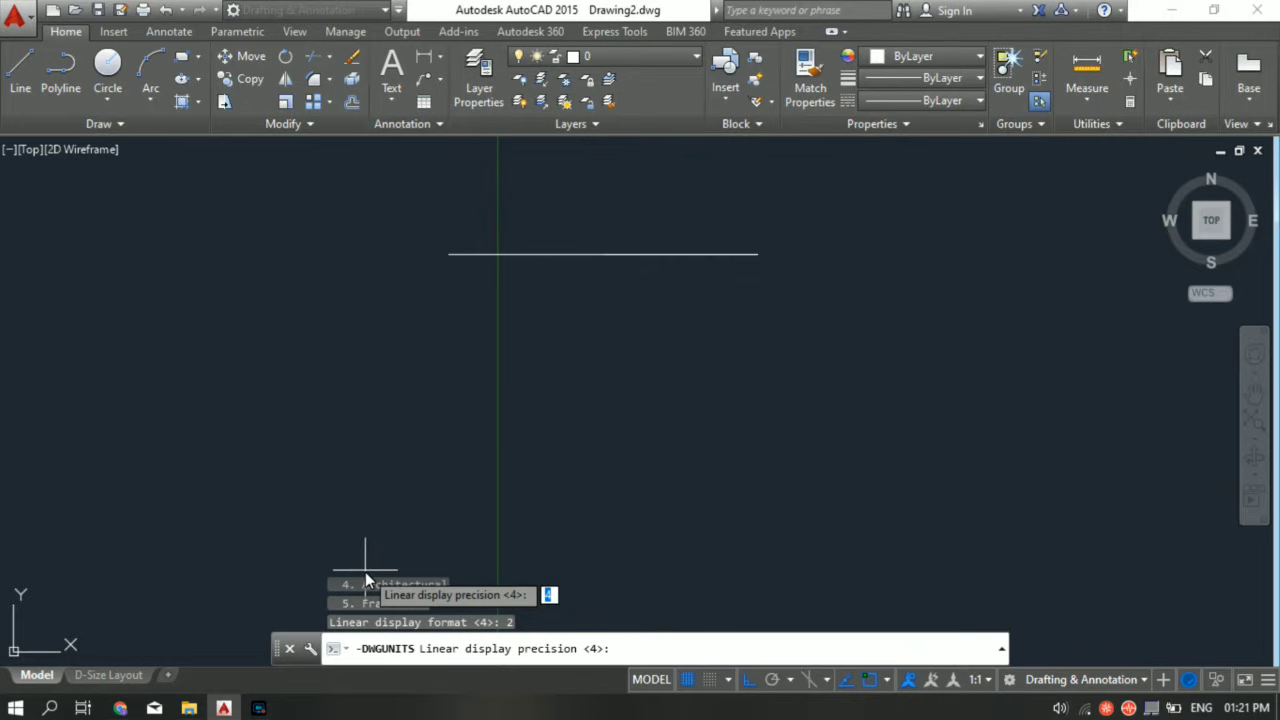
pyautogui.write('2')
pyautogui.press('Return')
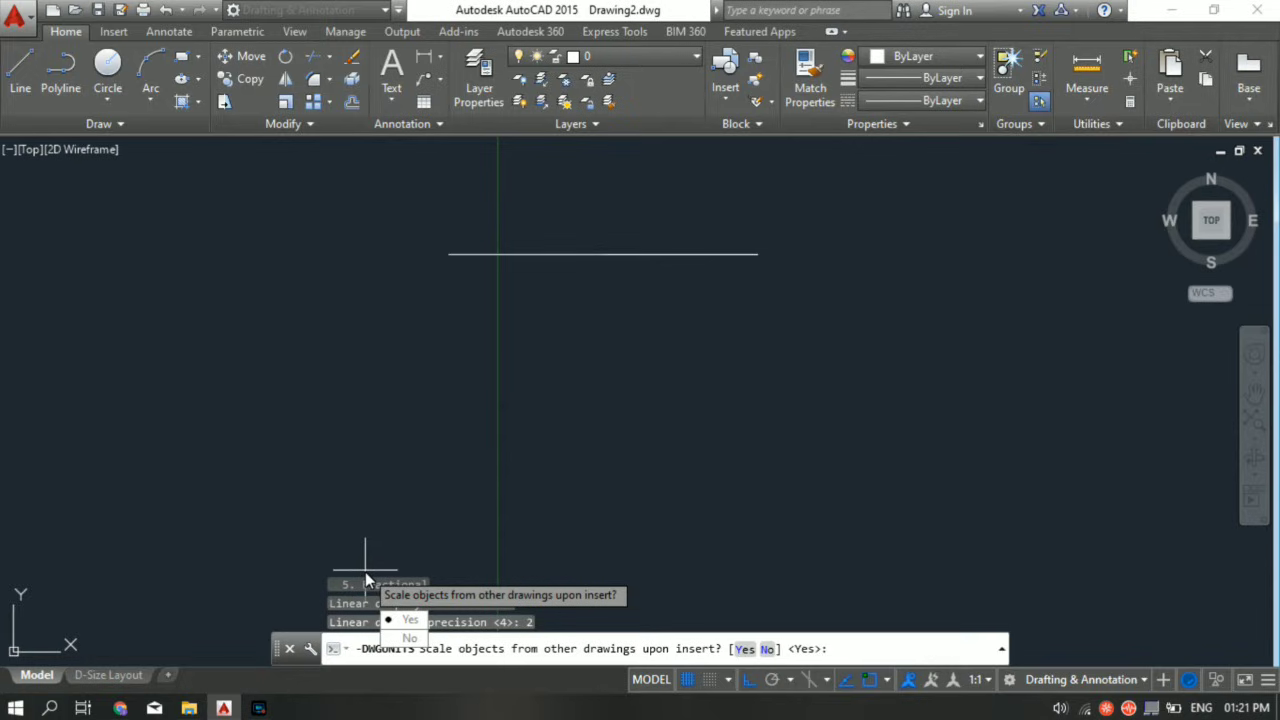
# Accept Yes for scaling inserted objects, matching INSUNITS, and scaling the current drawing's objects, including those in Paper Space.
pyautogui.press('Return')
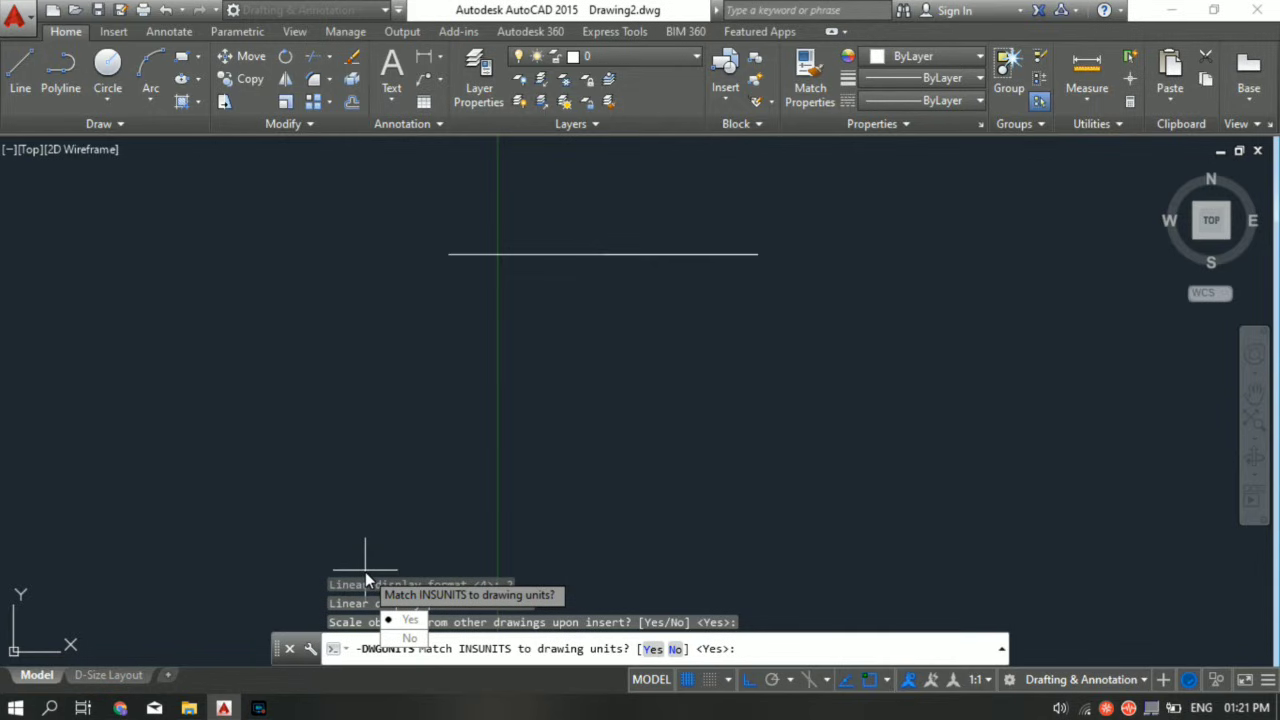
pyautogui.press('Return')
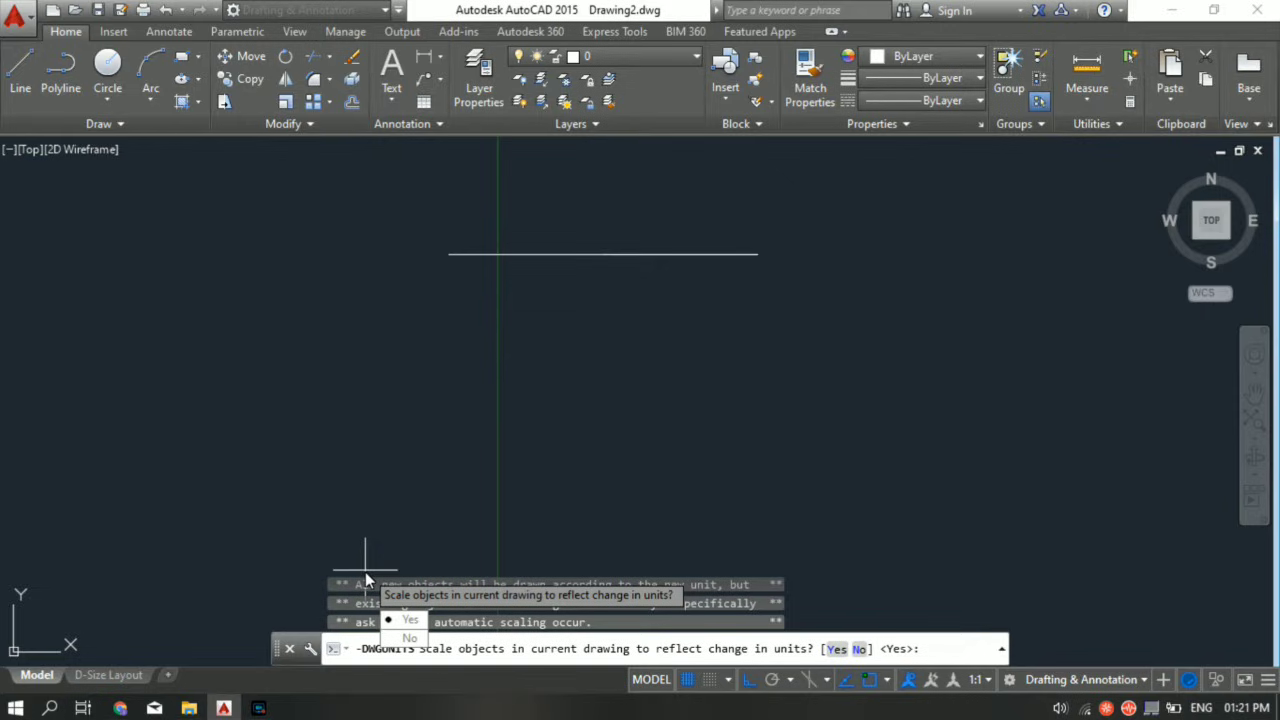
pyautogui.press('Return')
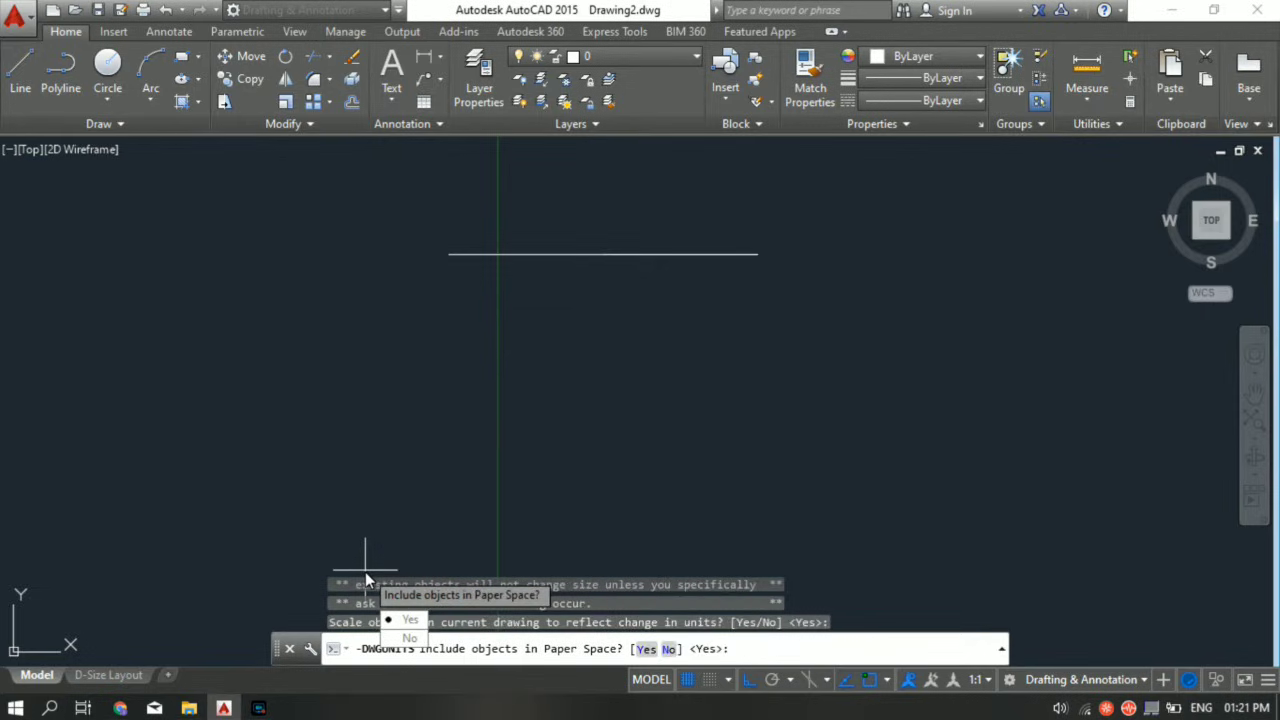
pyautogui.press('Return')
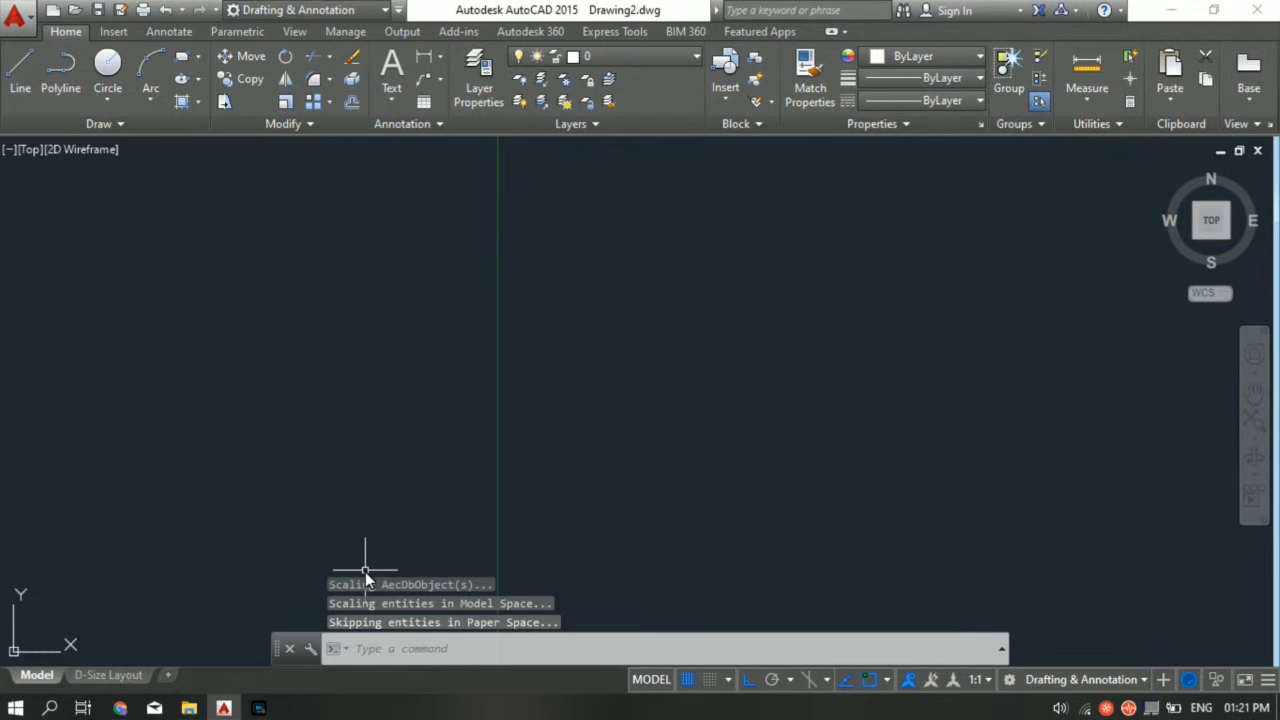
# Check the length type and insertion scale unit in the Drawing Units settings, closing them without changes.
pyautogui.middleClick(599, 480)
pyautogui.scroll(-2, 597, 487)
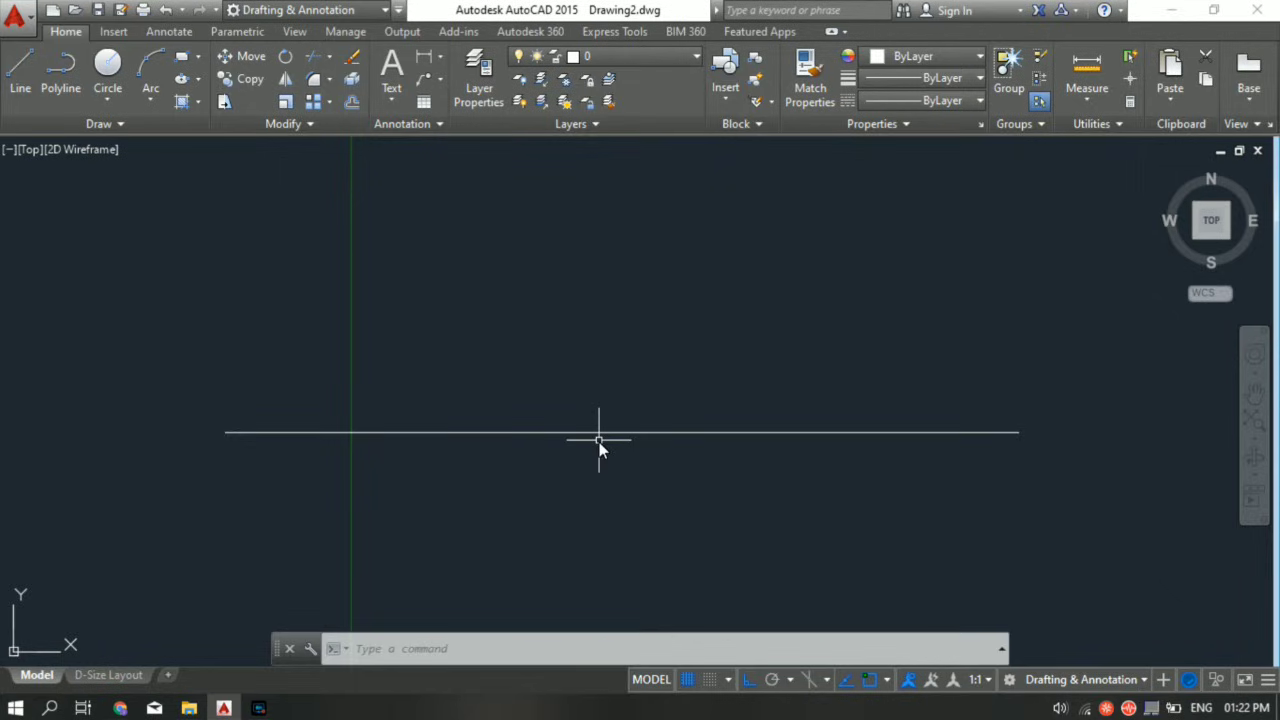
pyautogui.write('Un')
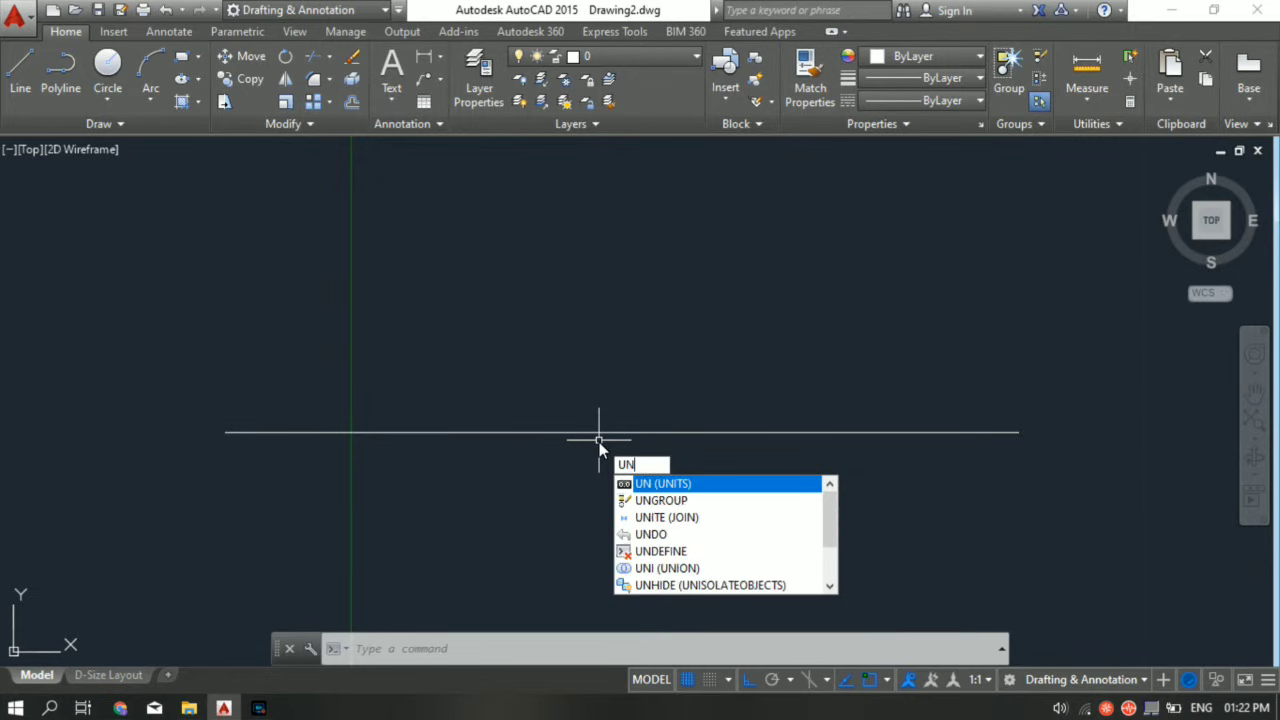
pyautogui.press('Return')
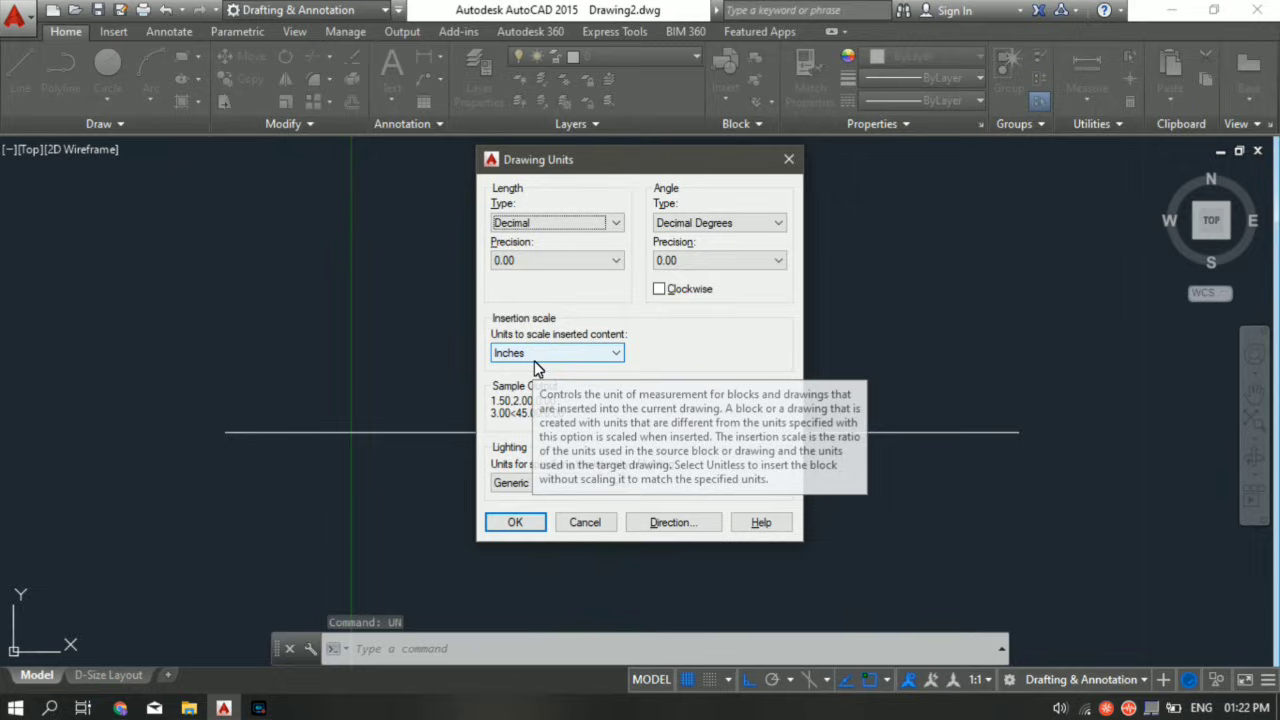
pyautogui.click(516, 524)
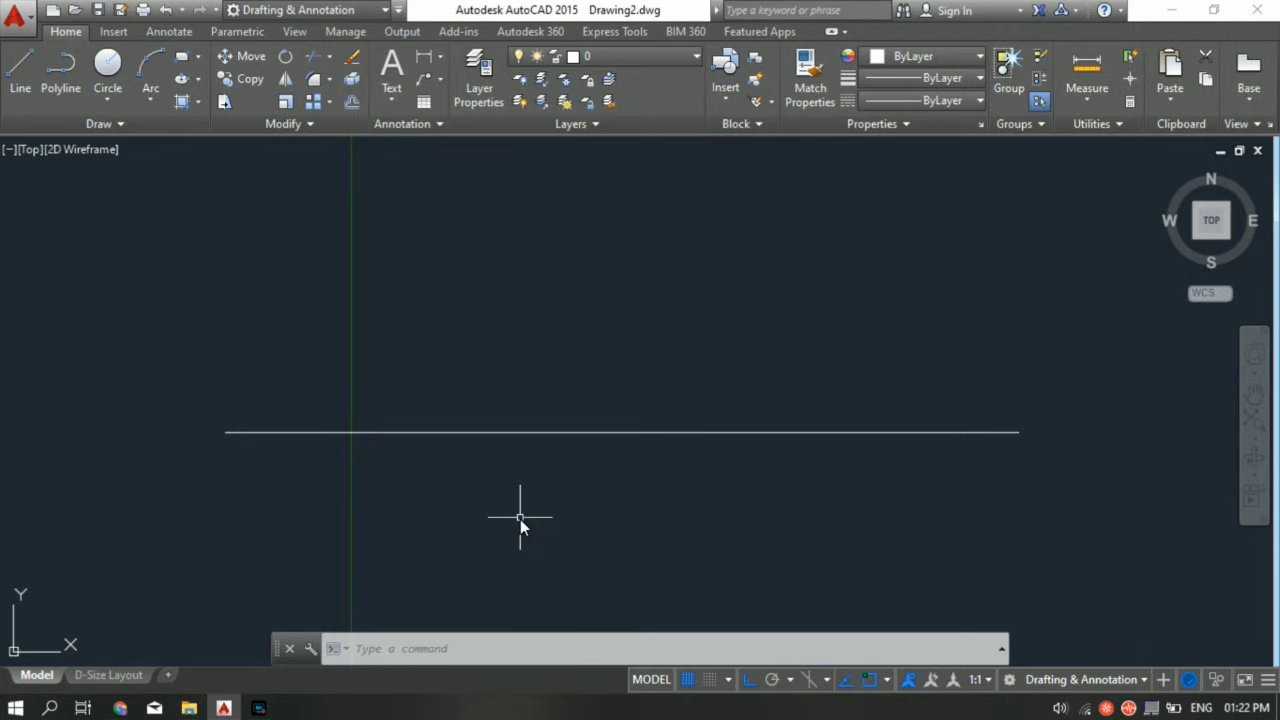
pyautogui.write('un')
pyautogui.press('Return')
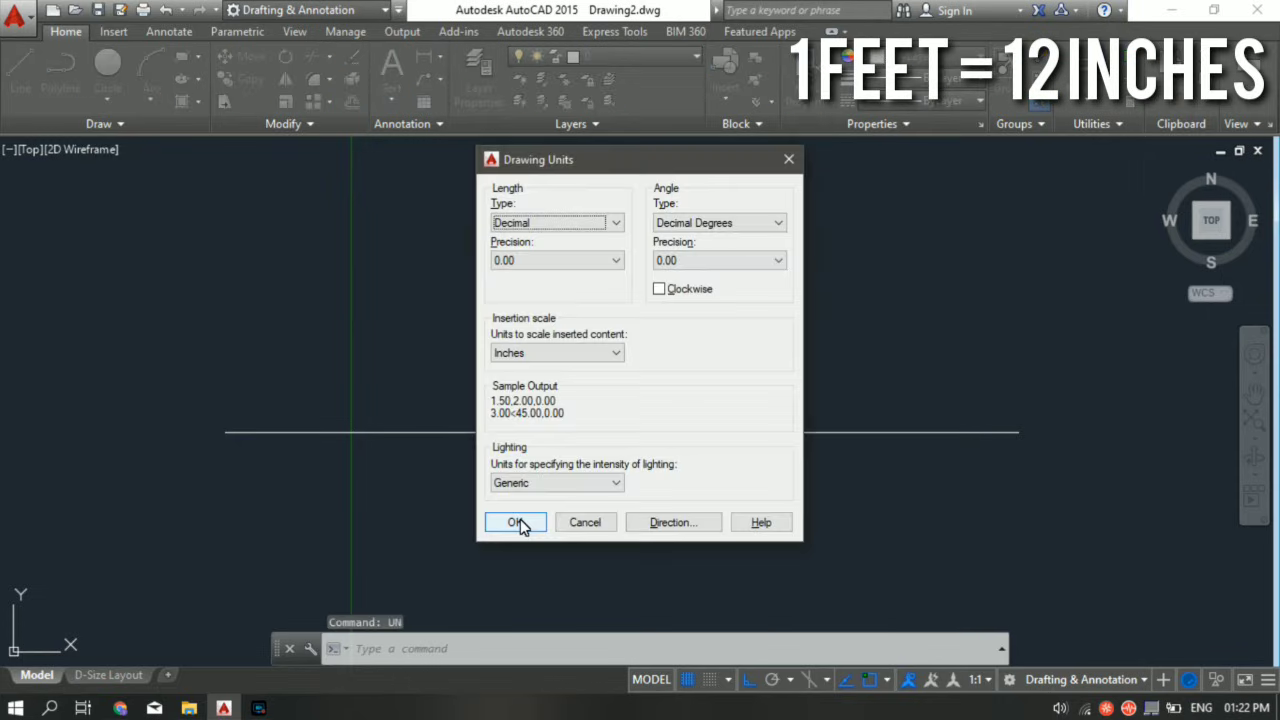
pyautogui.click(517, 521)
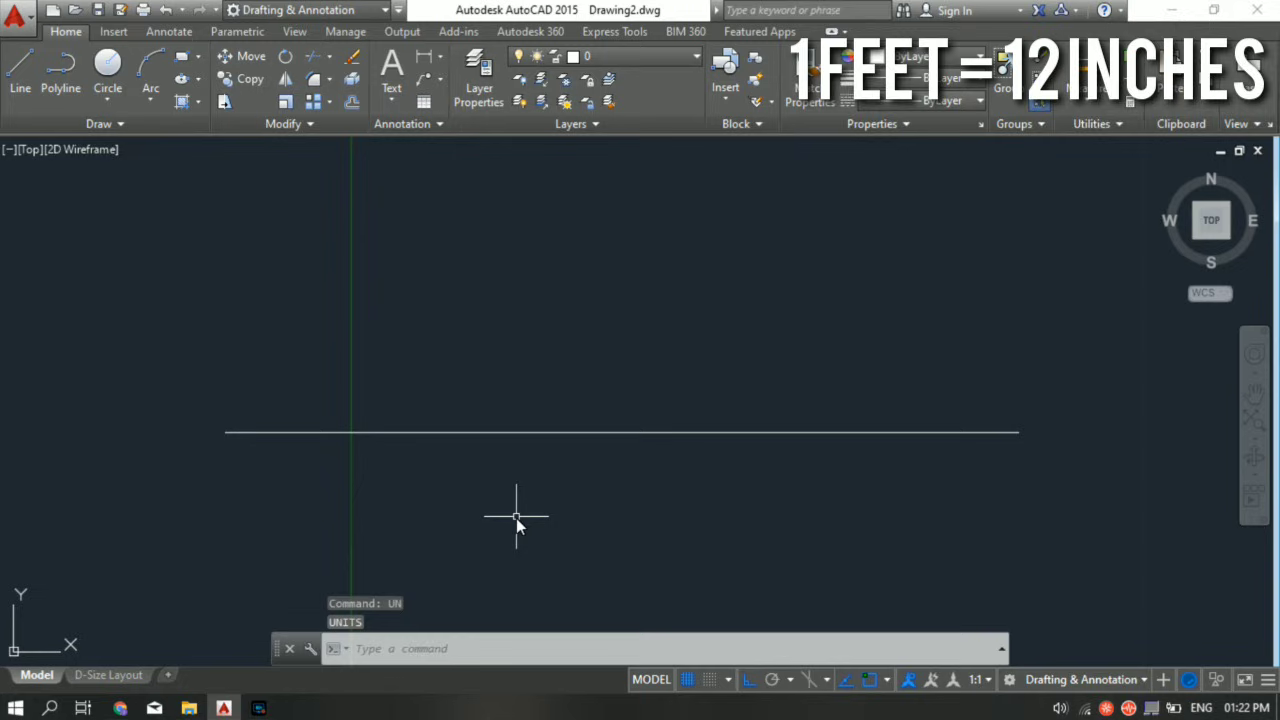
# Measure the distance between the two endpoints of the horizontal line with DIST.
pyautogui.write('d')
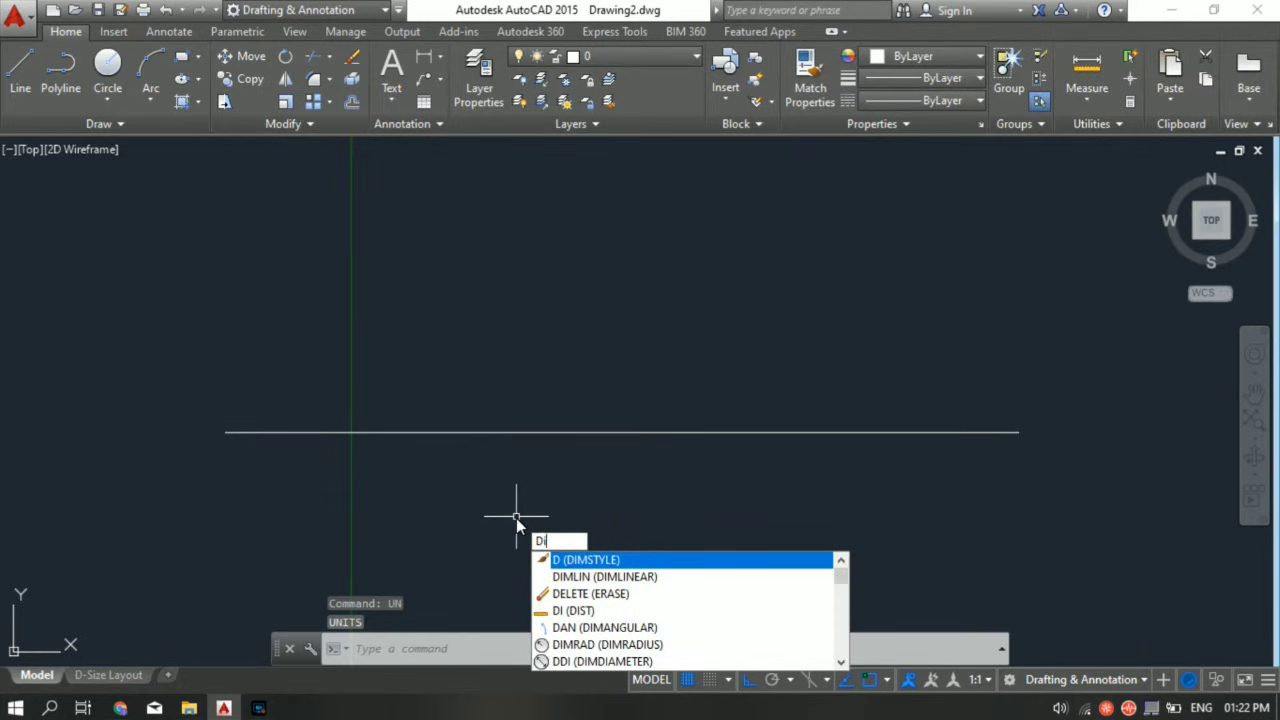
pyautogui.write('i')
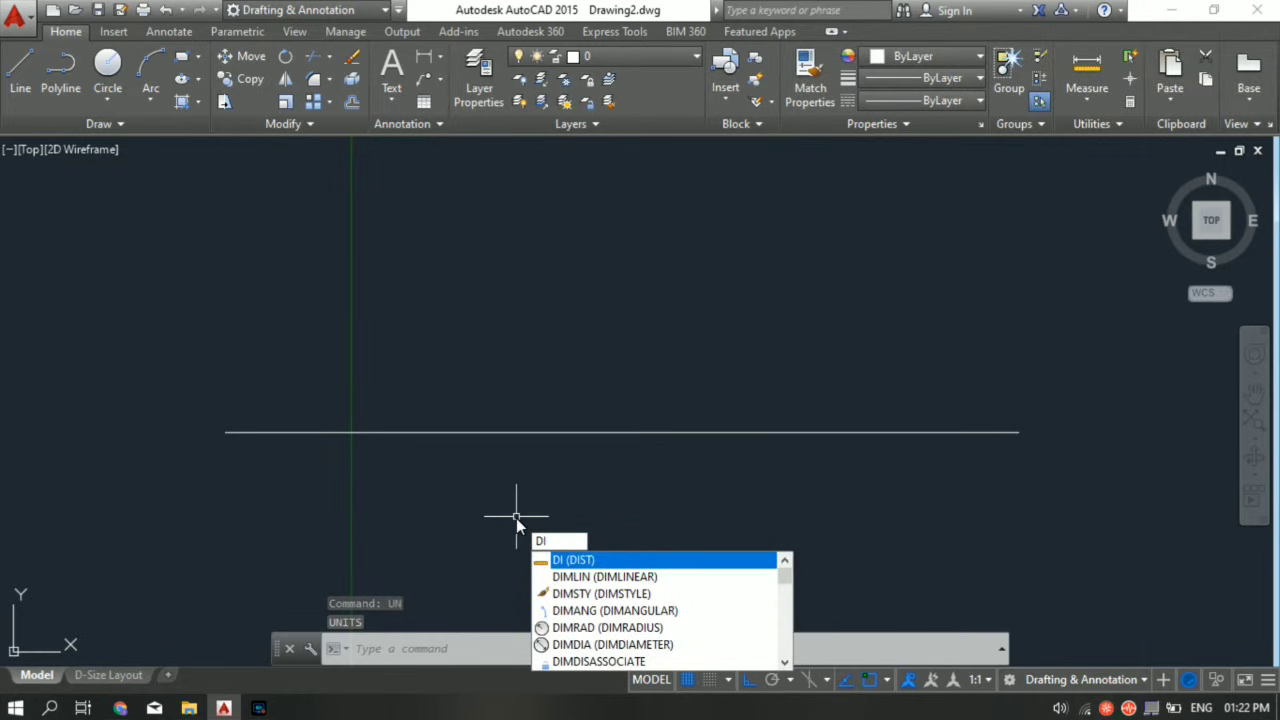
pyautogui.press('Return')
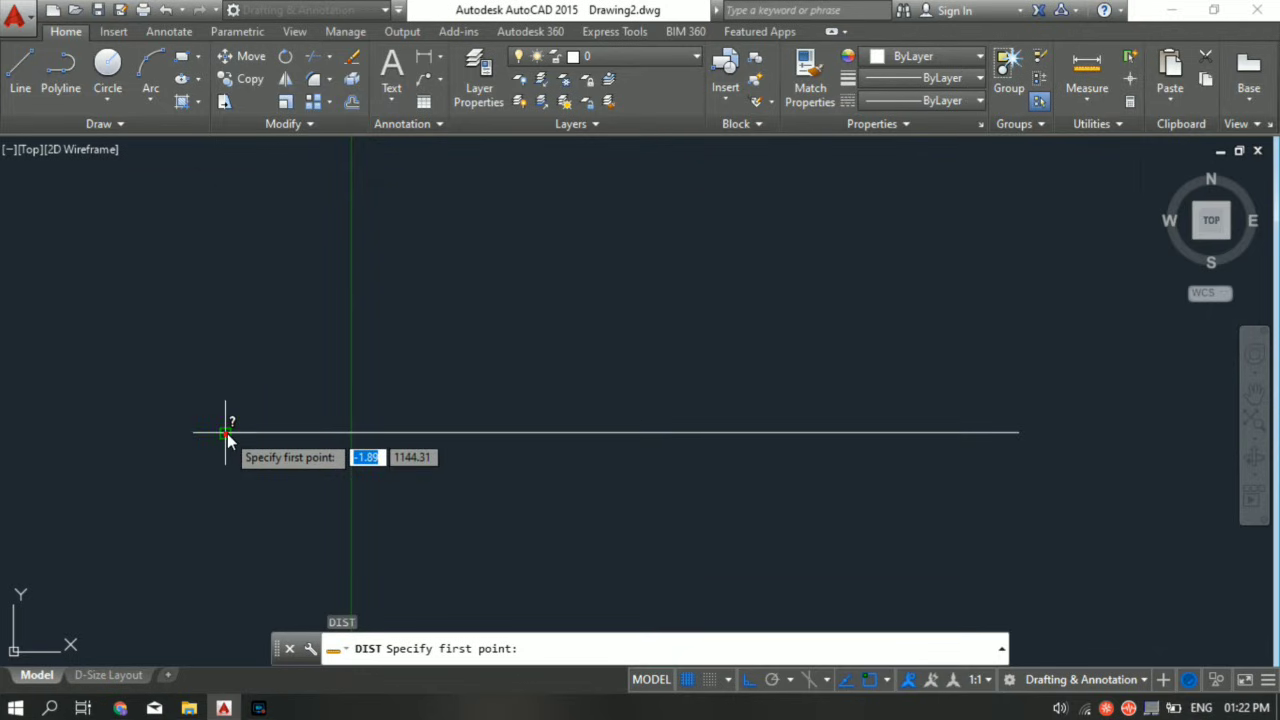
pyautogui.click(225, 434)
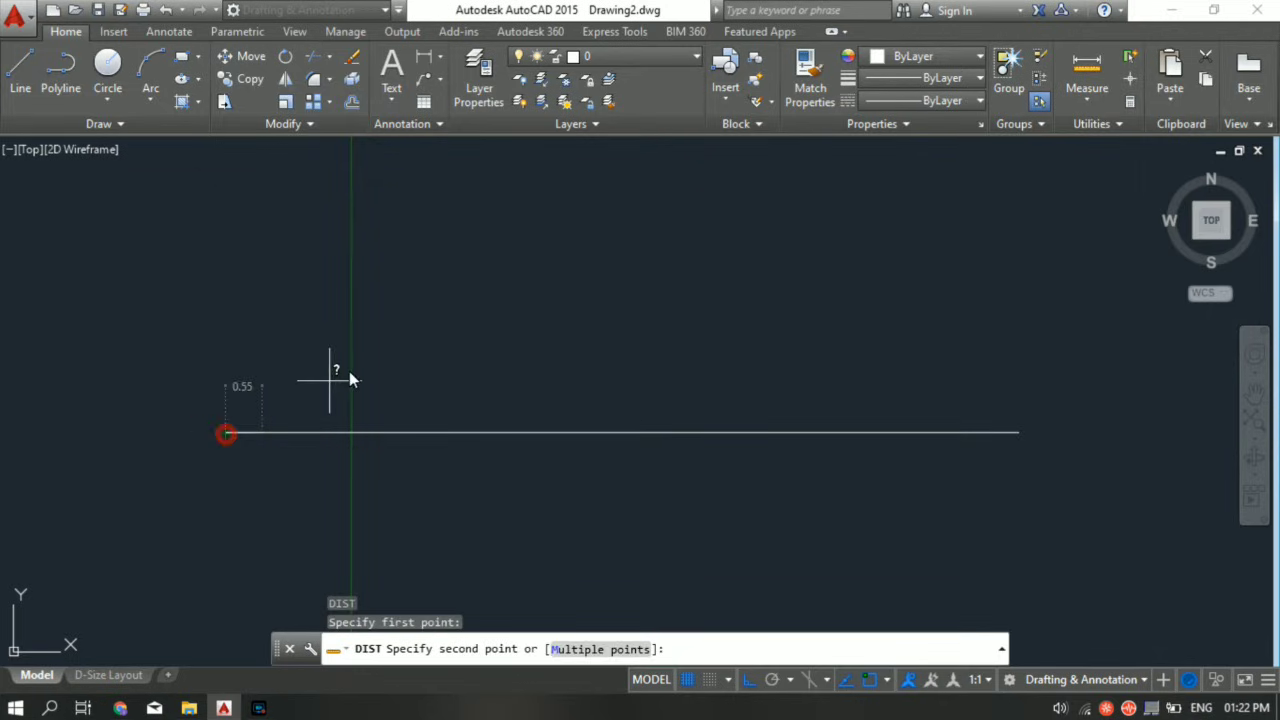
pyautogui.click(1018, 430)
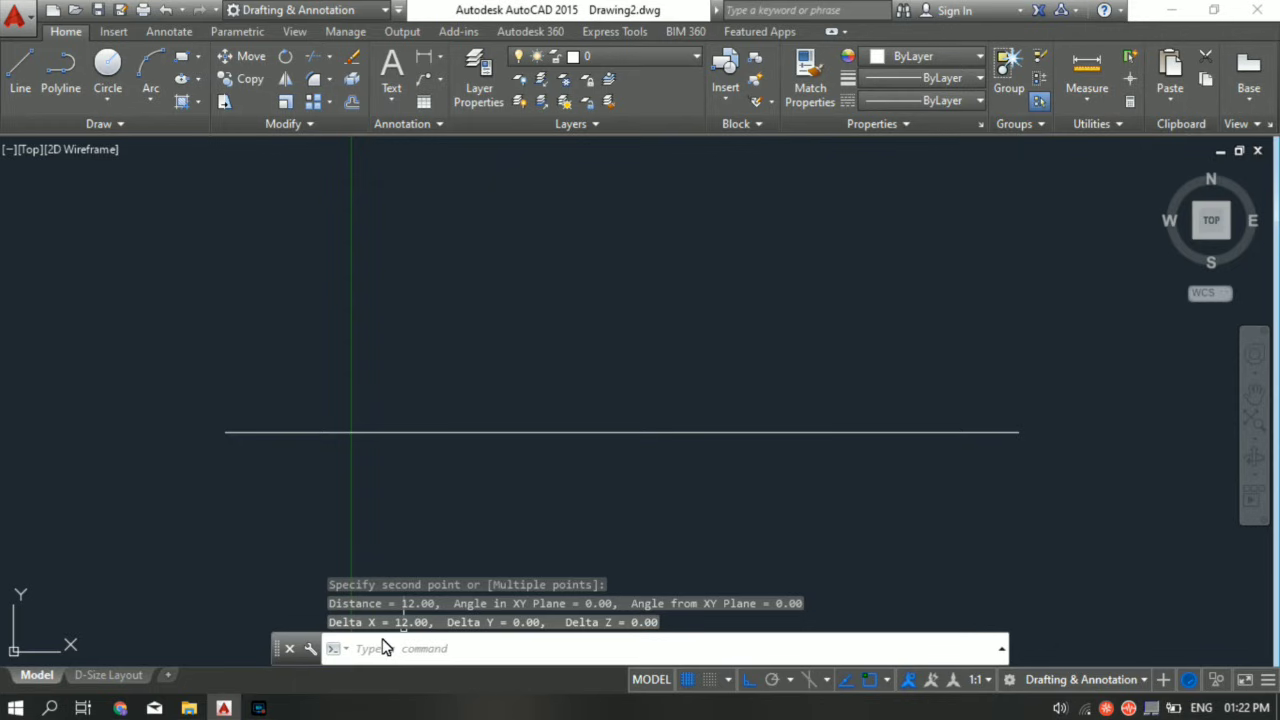
# Set the units for scaling inserted content to Feet in the Drawing Units settings.
pyautogui.scroll(-5, 436, 408)
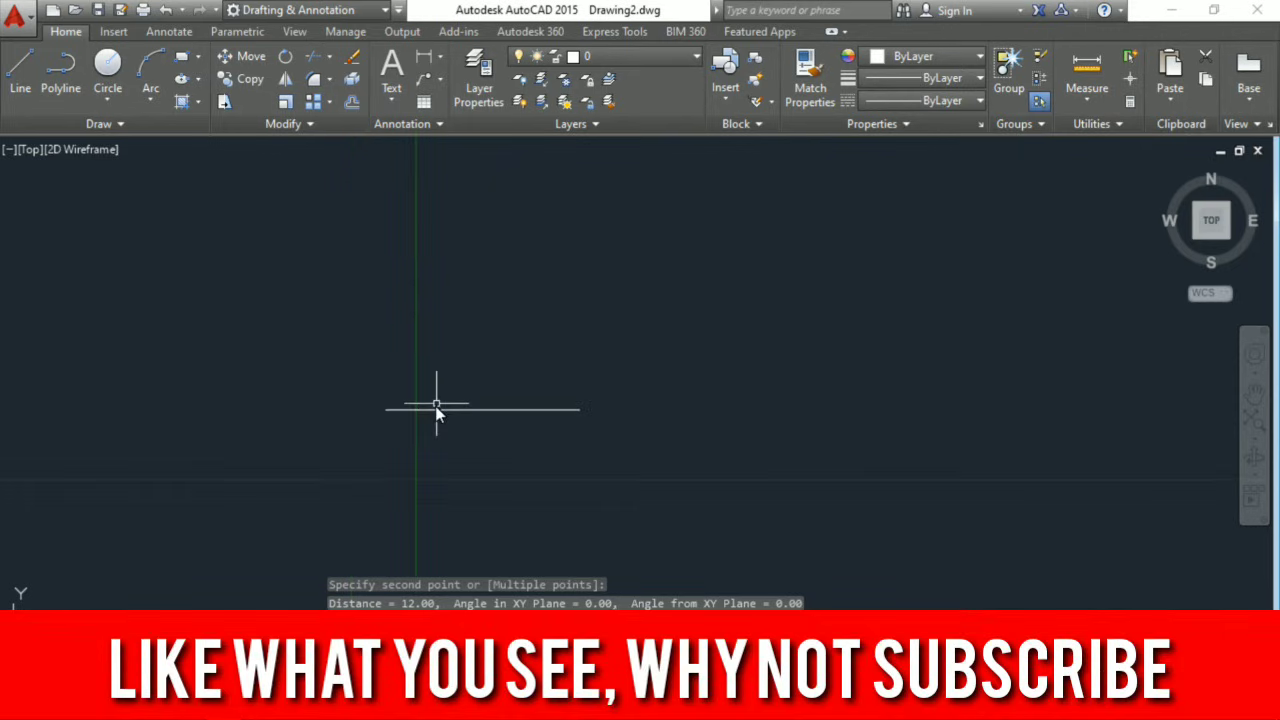
pyautogui.scroll(2, 486, 409)
pyautogui.moveTo(486, 409); pyautogui.dragTo(424, 305, button='middle')
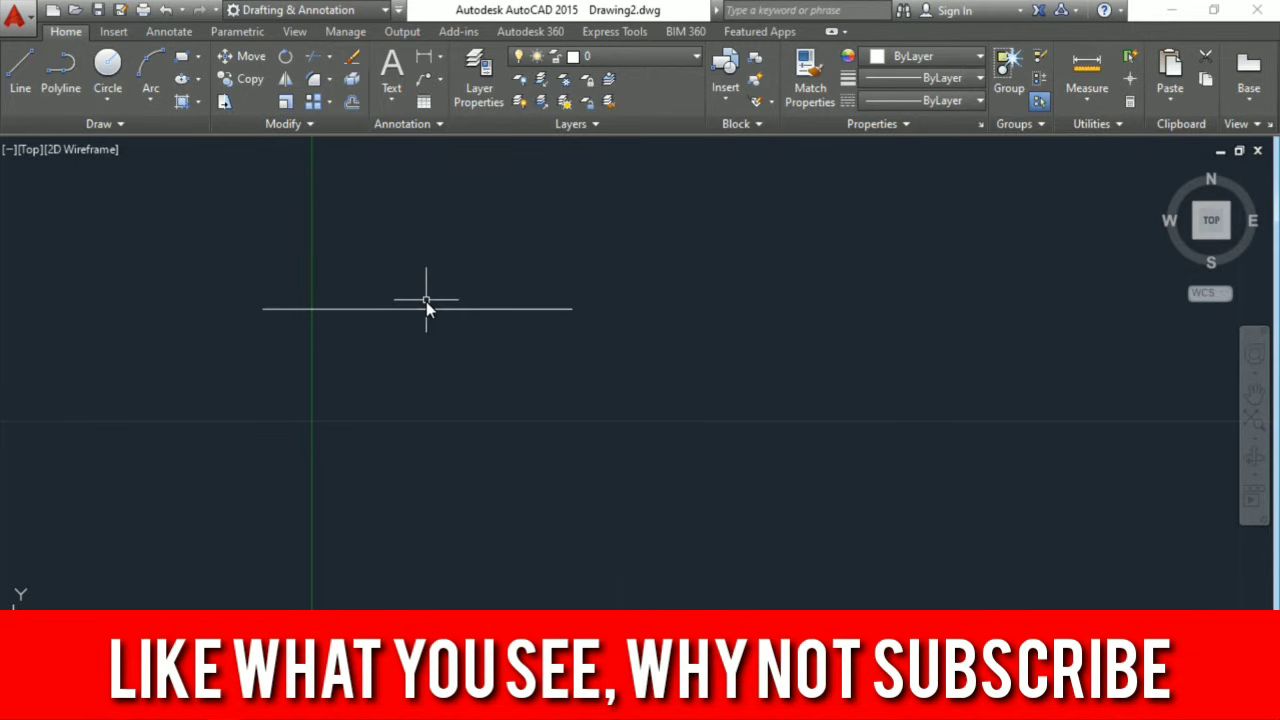
pyautogui.write('un')
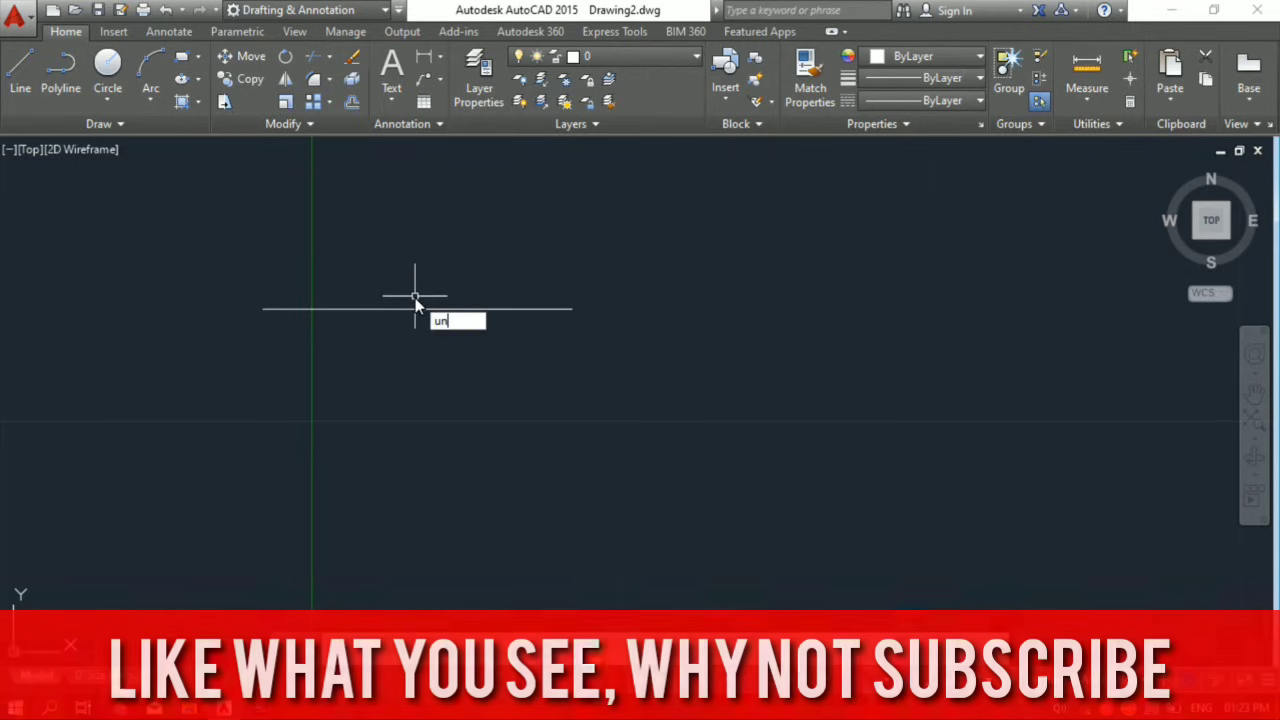
pyautogui.press('Return')
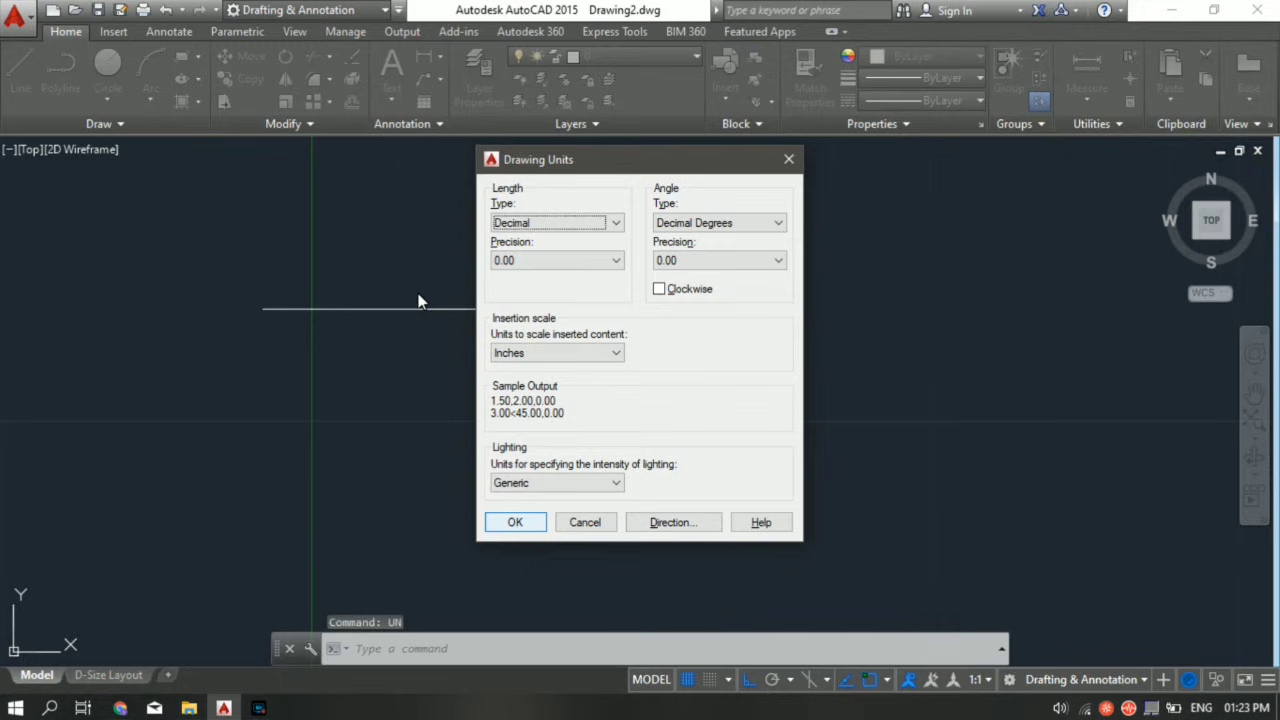
pyautogui.click(550, 353)
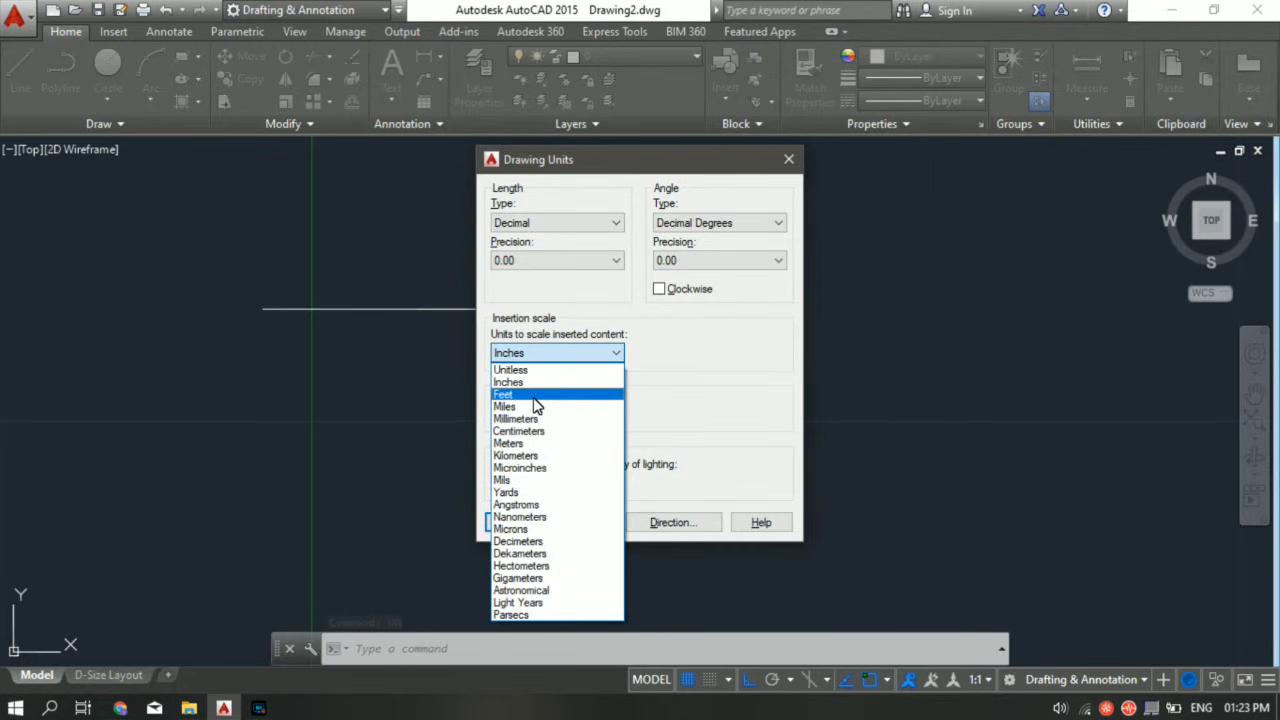
pyautogui.click(534, 397)
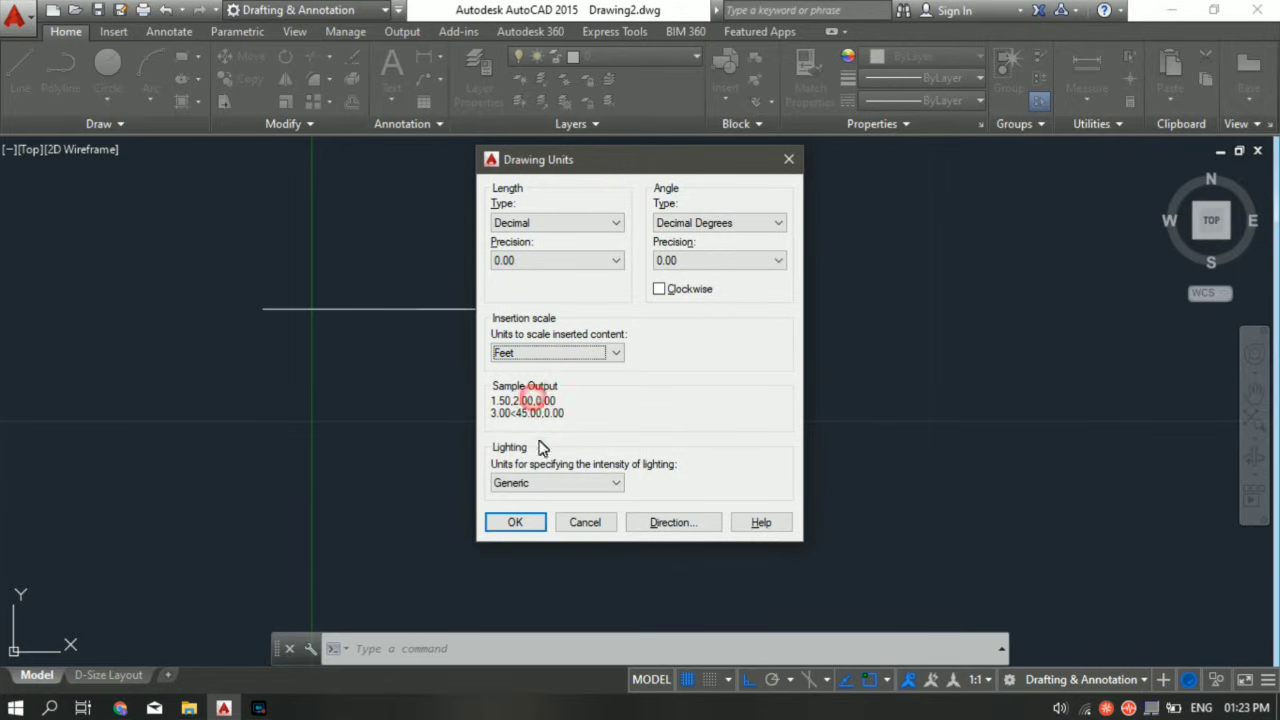
pyautogui.click(518, 523)
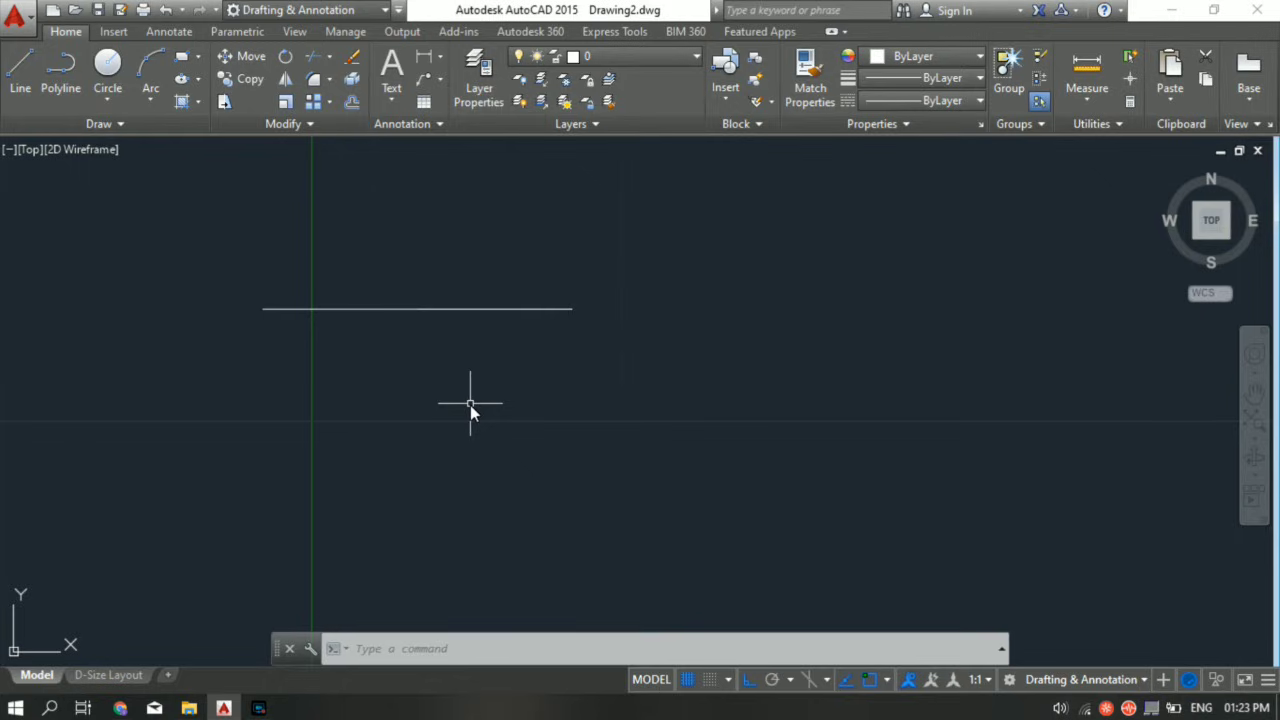
# Check the line's length between its endpoints with DIST, and reopen the Drawing Units settings.
pyautogui.write('di')
pyautogui.press('Return')
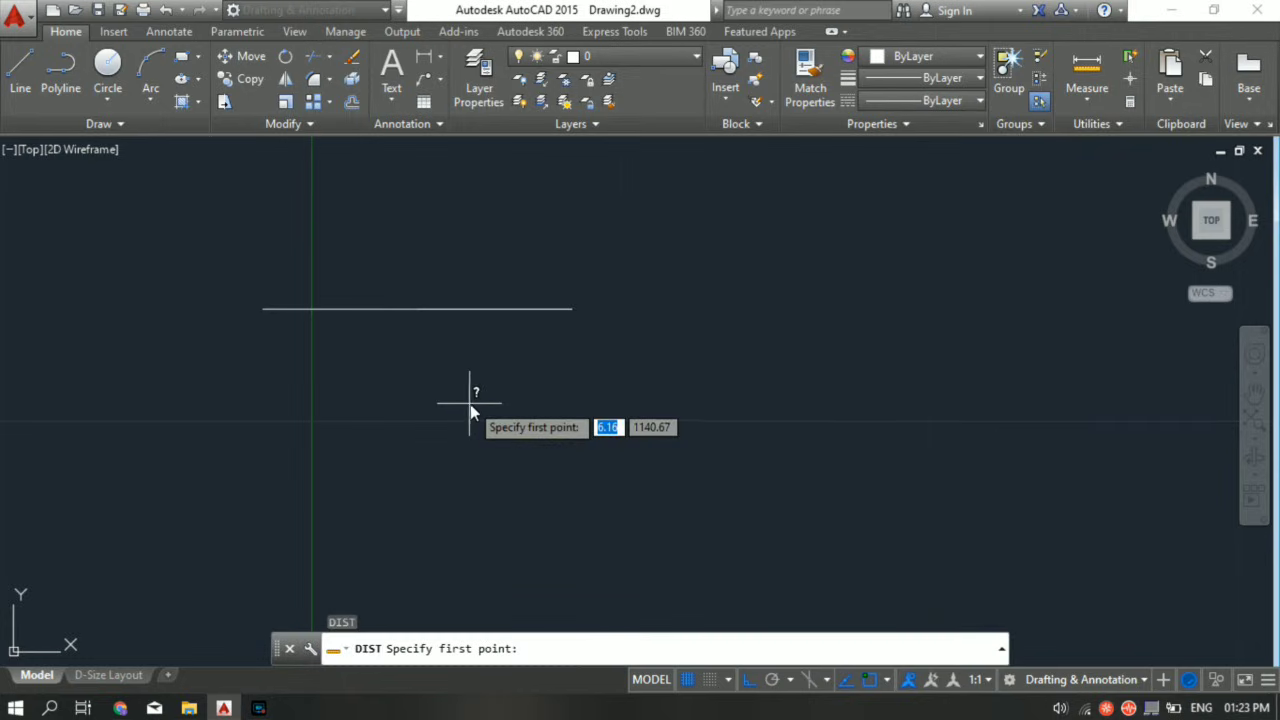
pyautogui.click(263, 309)
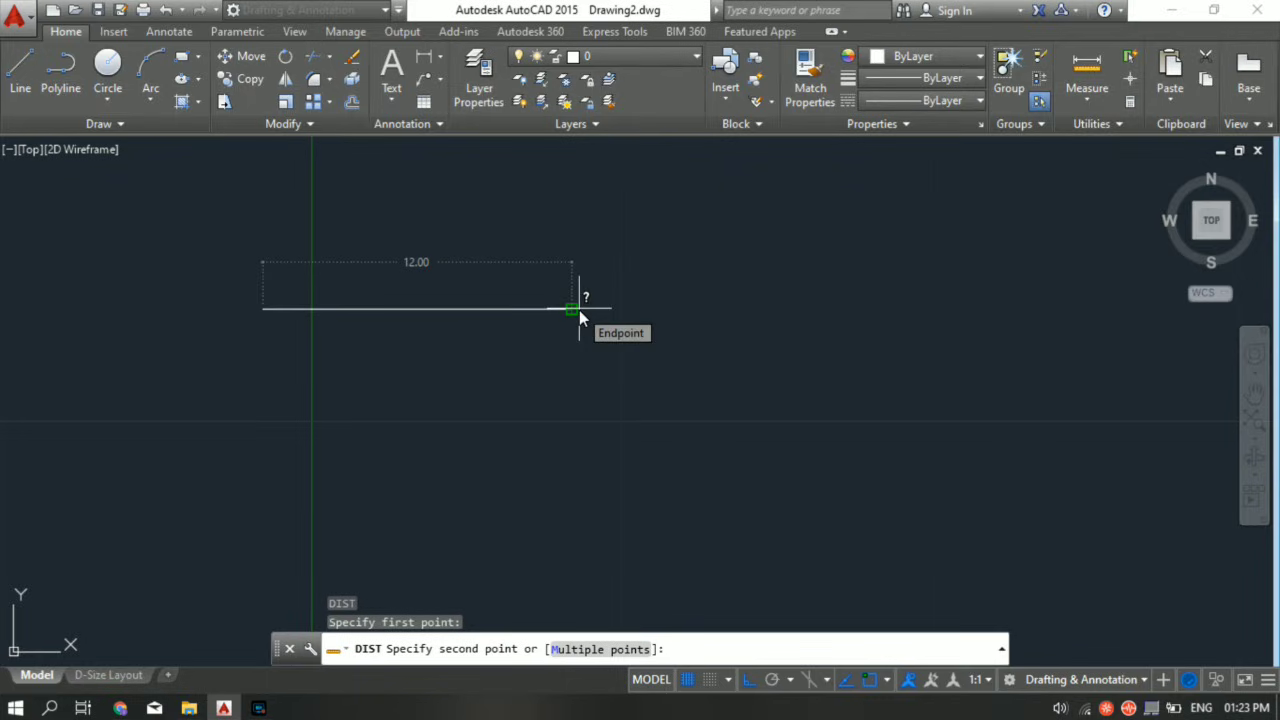
pyautogui.press('Escape')
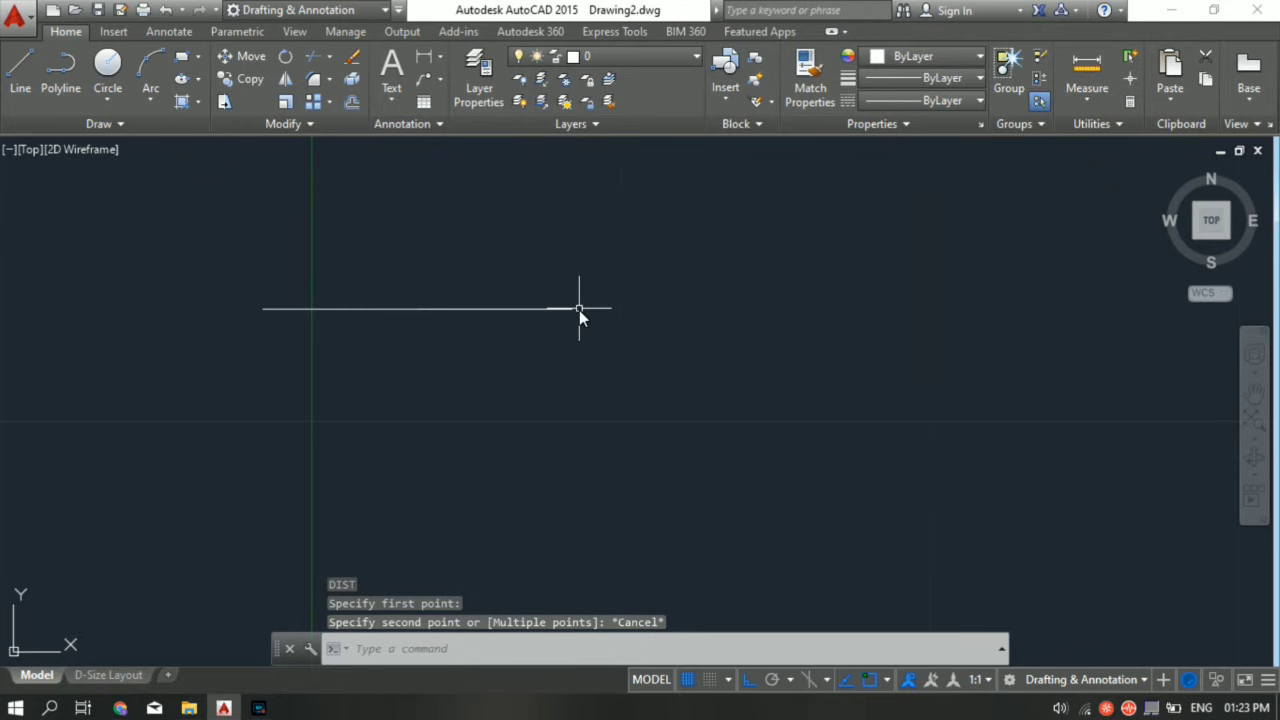
pyautogui.write('un')
pyautogui.press('Return')
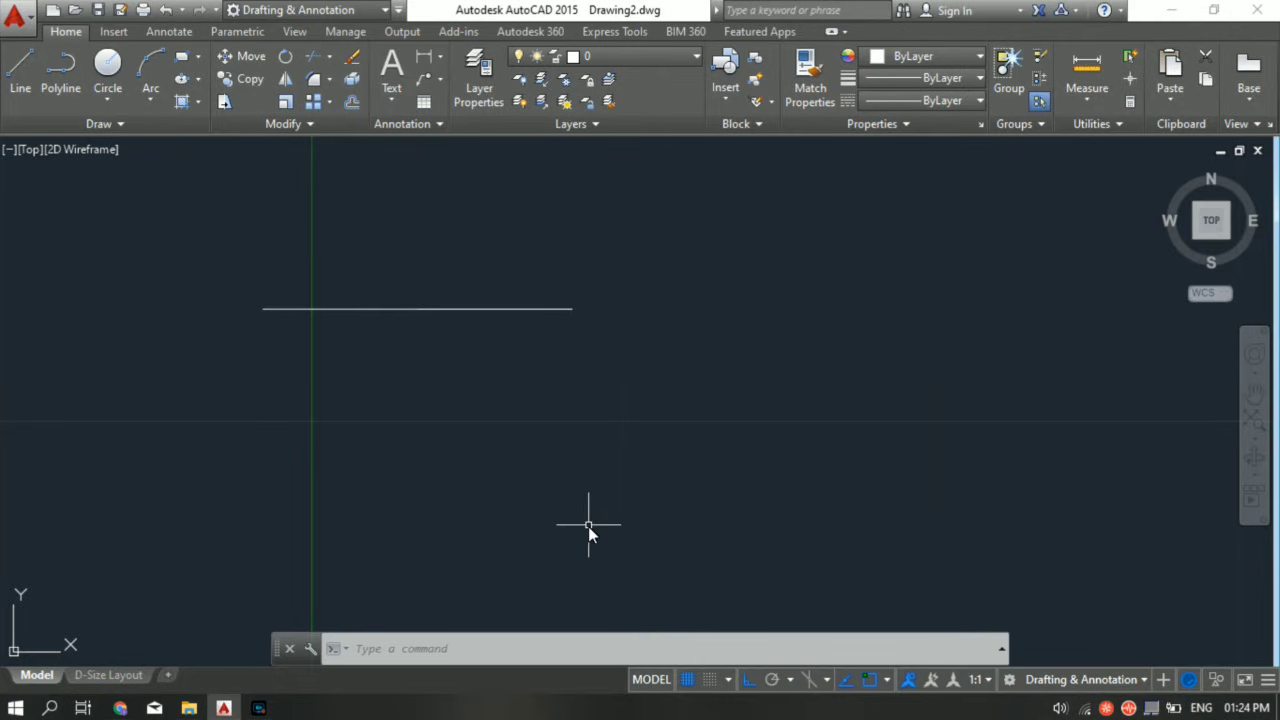
# Run the -DWGUNITS command and choose option 2, feet, as the unit for length.
pyautogui.write('-dwgunits')
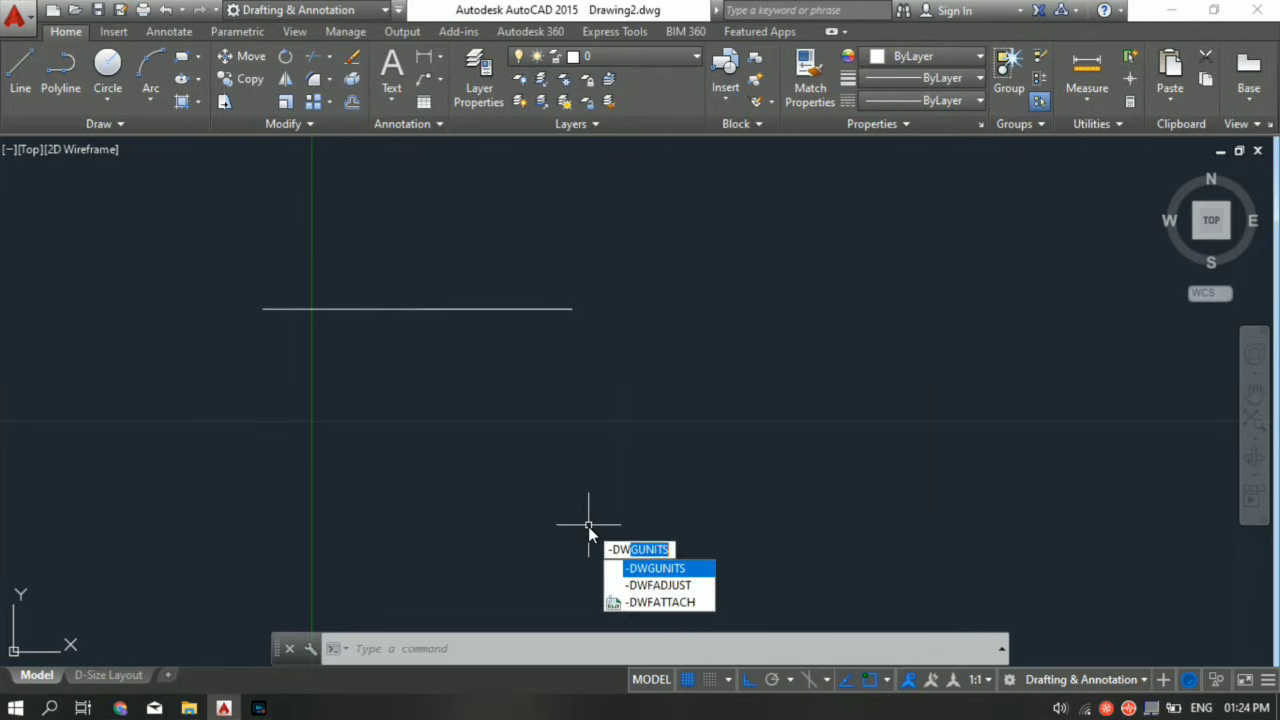
pyautogui.press('BackSpace')
pyautogui.press('BackSpace')
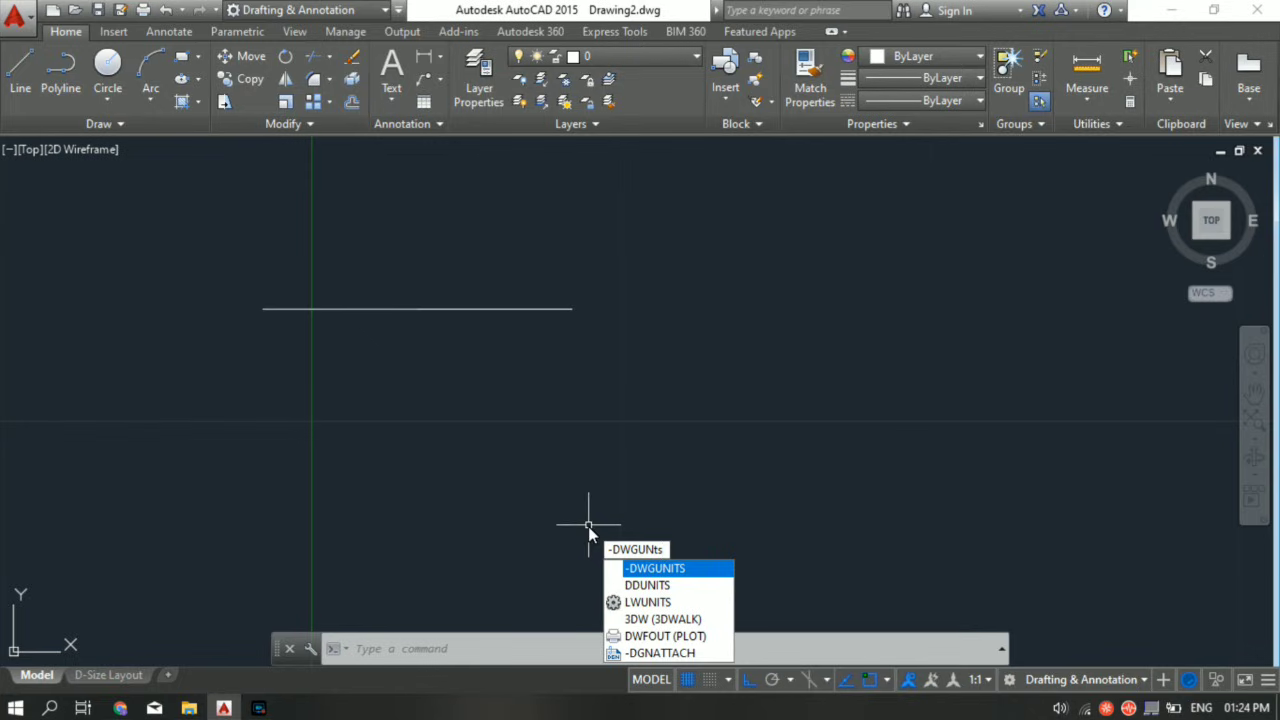
pyautogui.write('ITS')
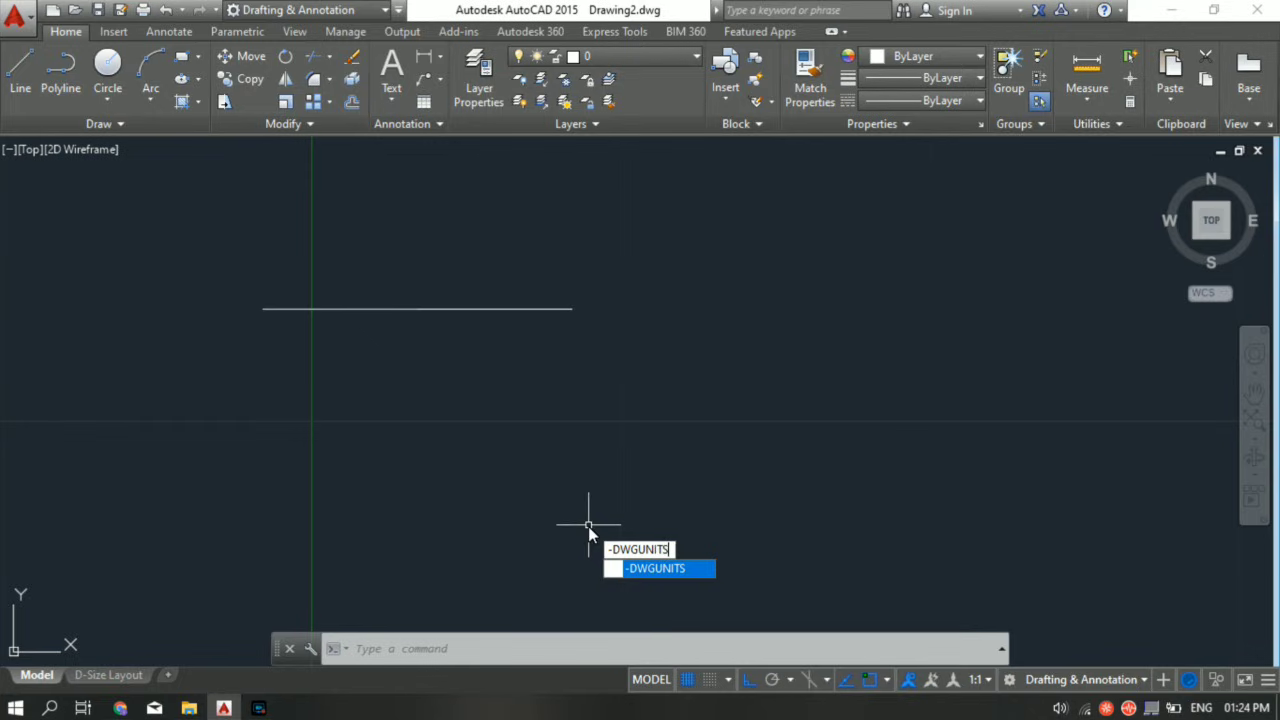
pyautogui.press('Return')
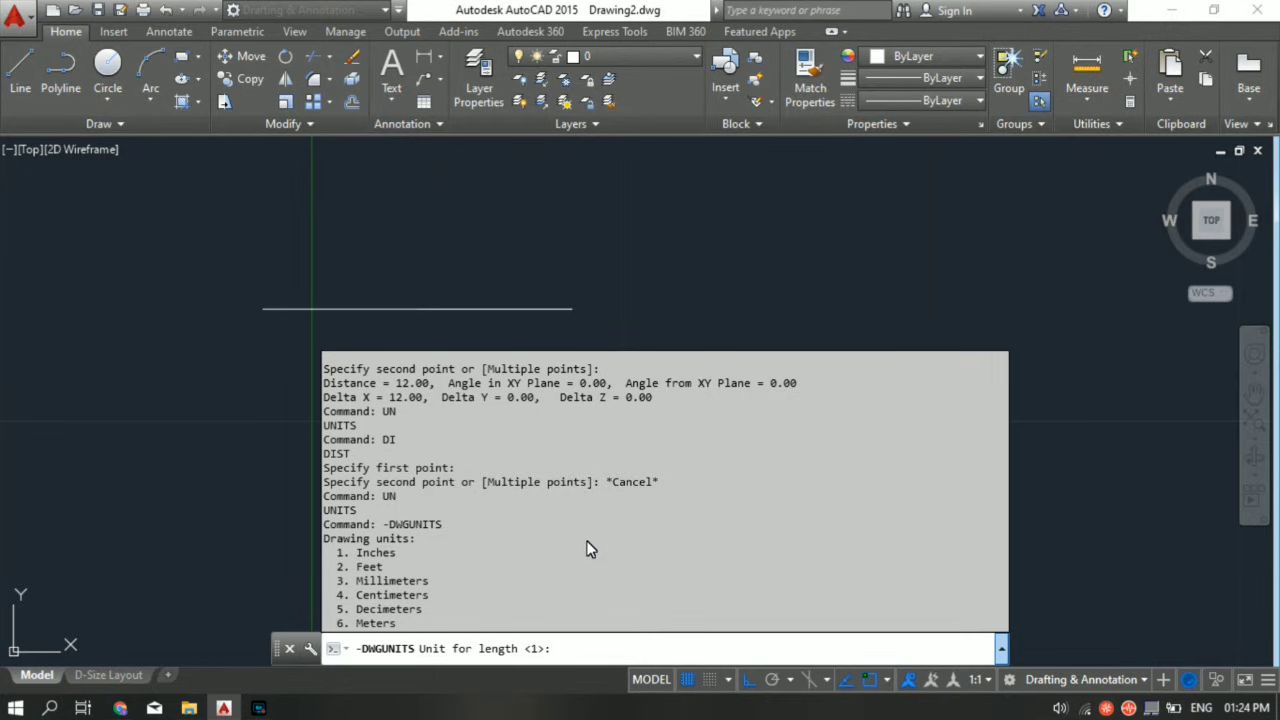
pyautogui.write('1')
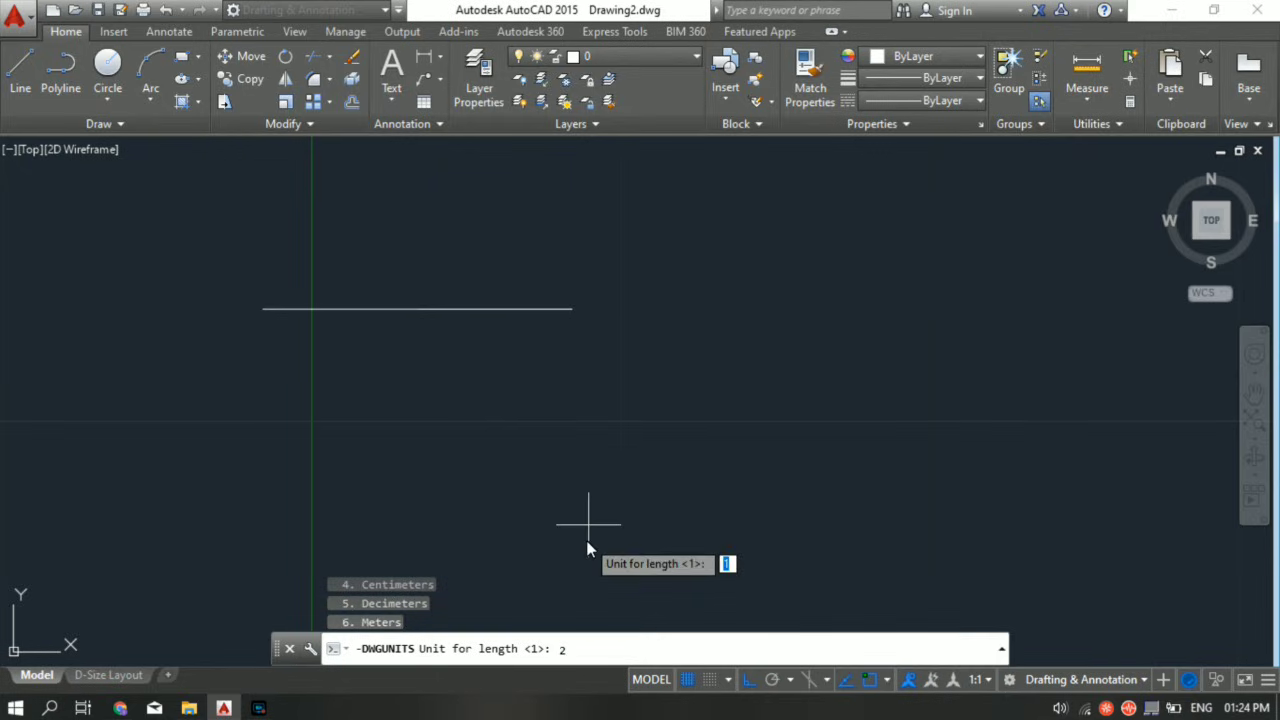
pyautogui.press('Return')
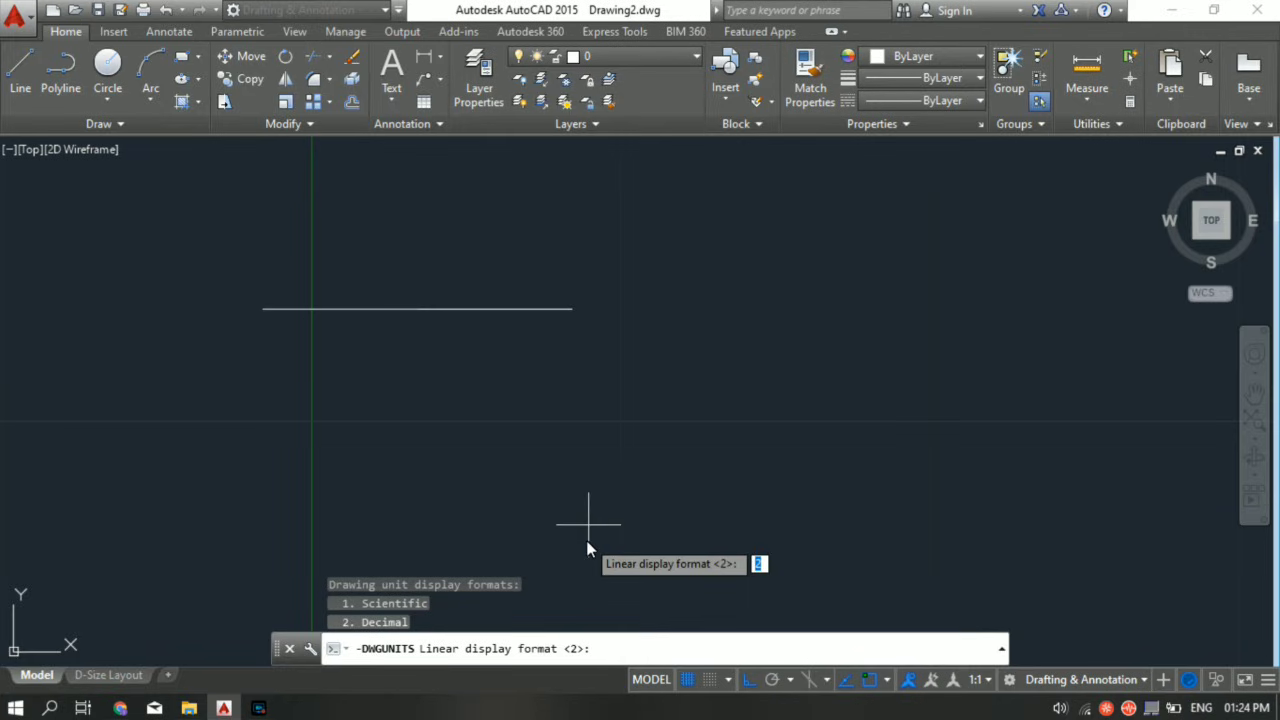
# Accept the default linear display format 2 (decimal) and precision, and Yes for scaling the current drawing's objects to the new unit.
pyautogui.press('Return')
pyautogui.press('Return')
pyautogui.press('Return')
pyautogui.press('Return')
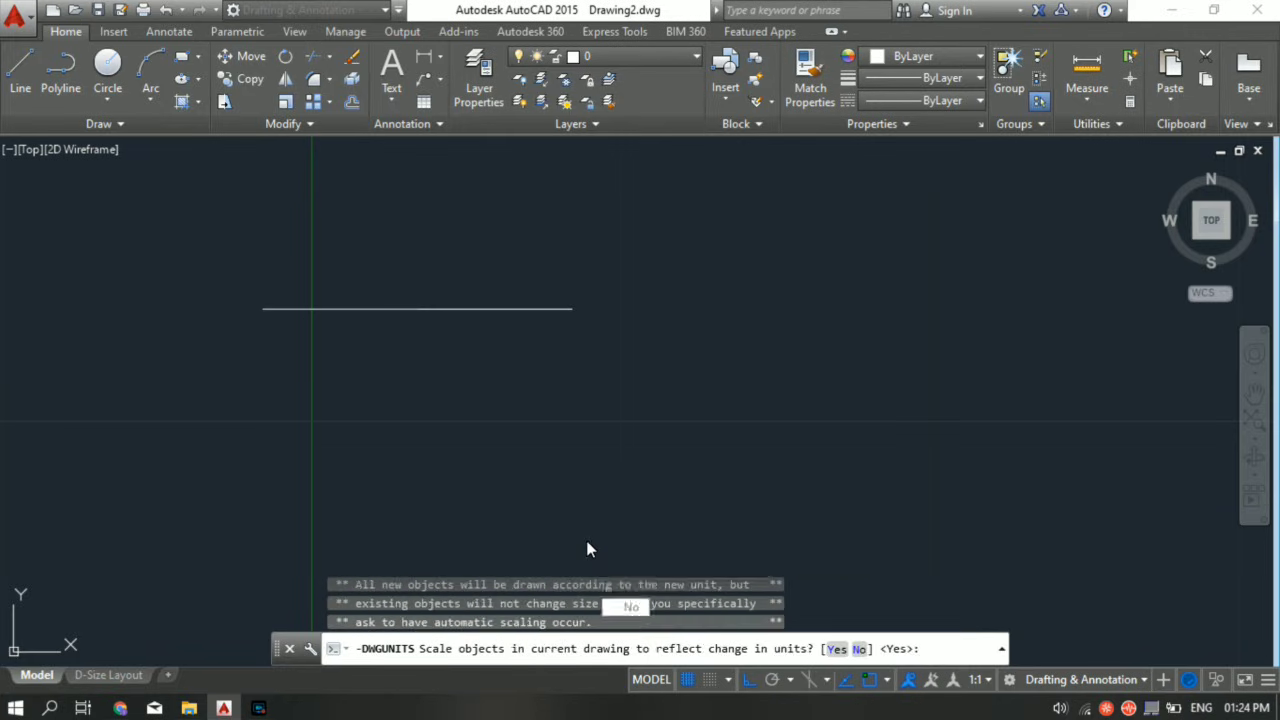
pyautogui.press('Return')
pyautogui.press('Return')
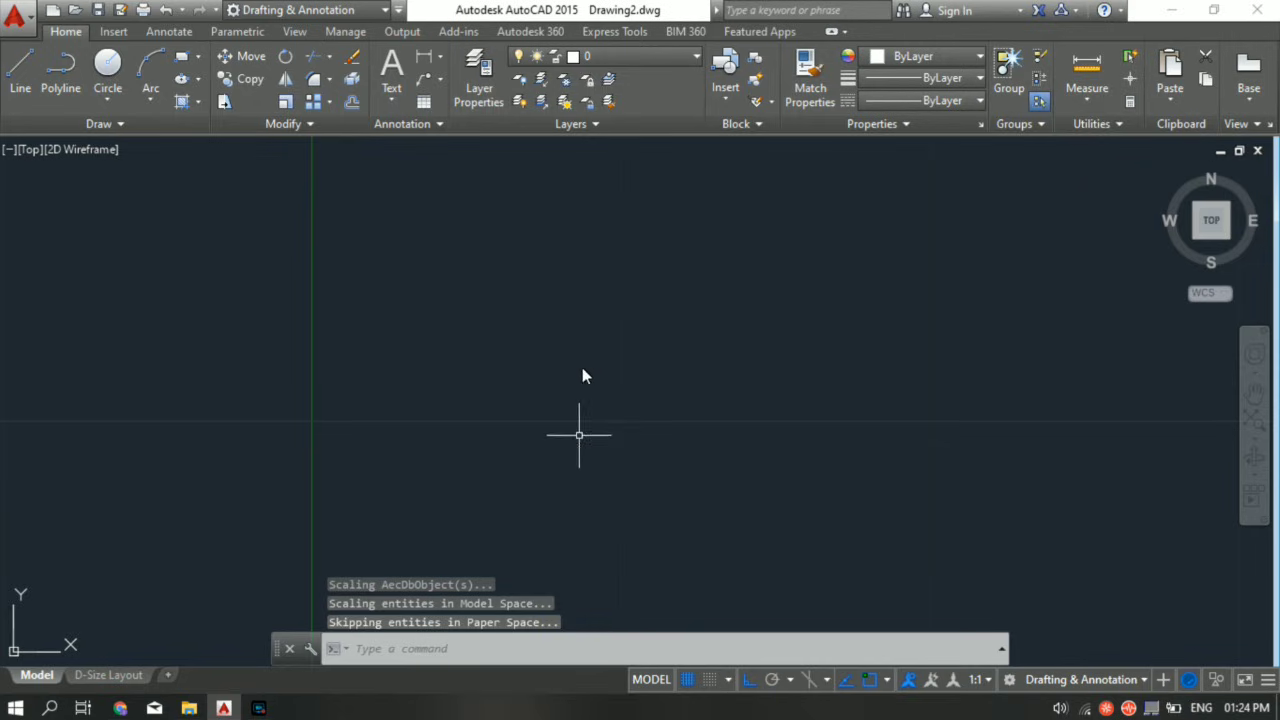
# Bring the whole line into view and check the insertion scale unit in the Drawing Units settings.
pyautogui.middleClick(573, 429)
pyautogui.middleClick(573, 429)
pyautogui.scroll(-1, 573, 429)
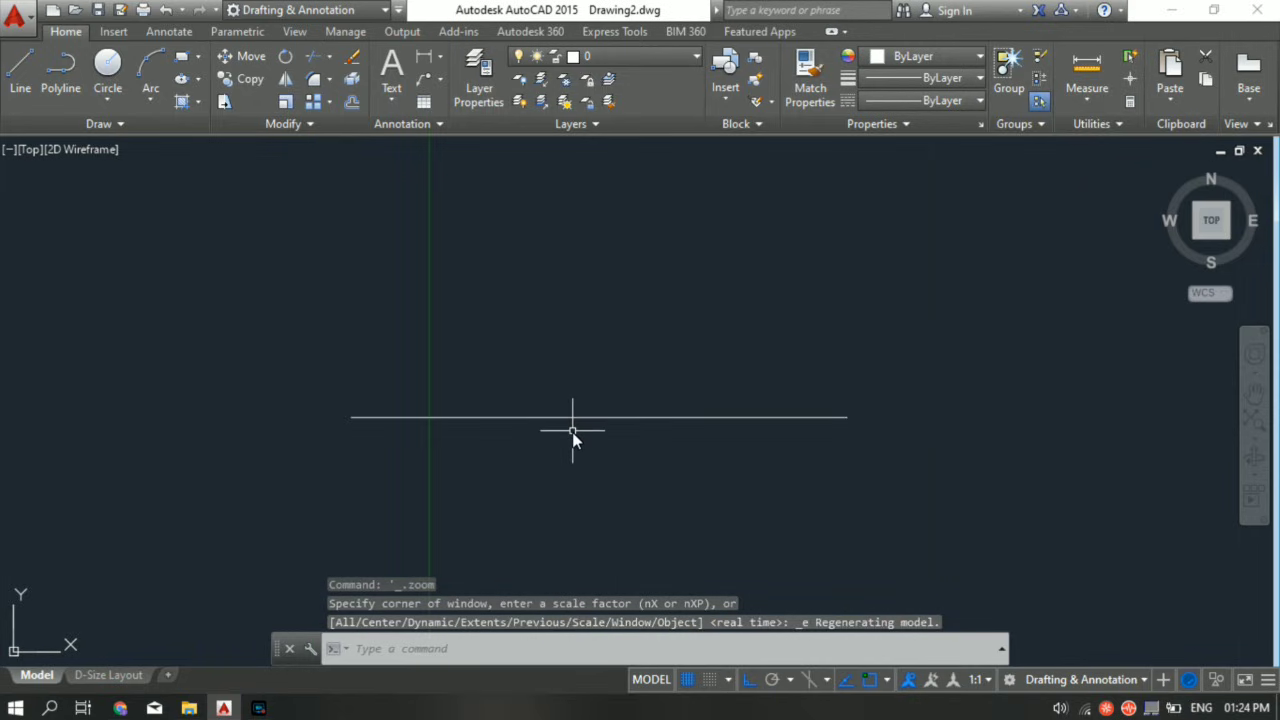
pyautogui.write('U')
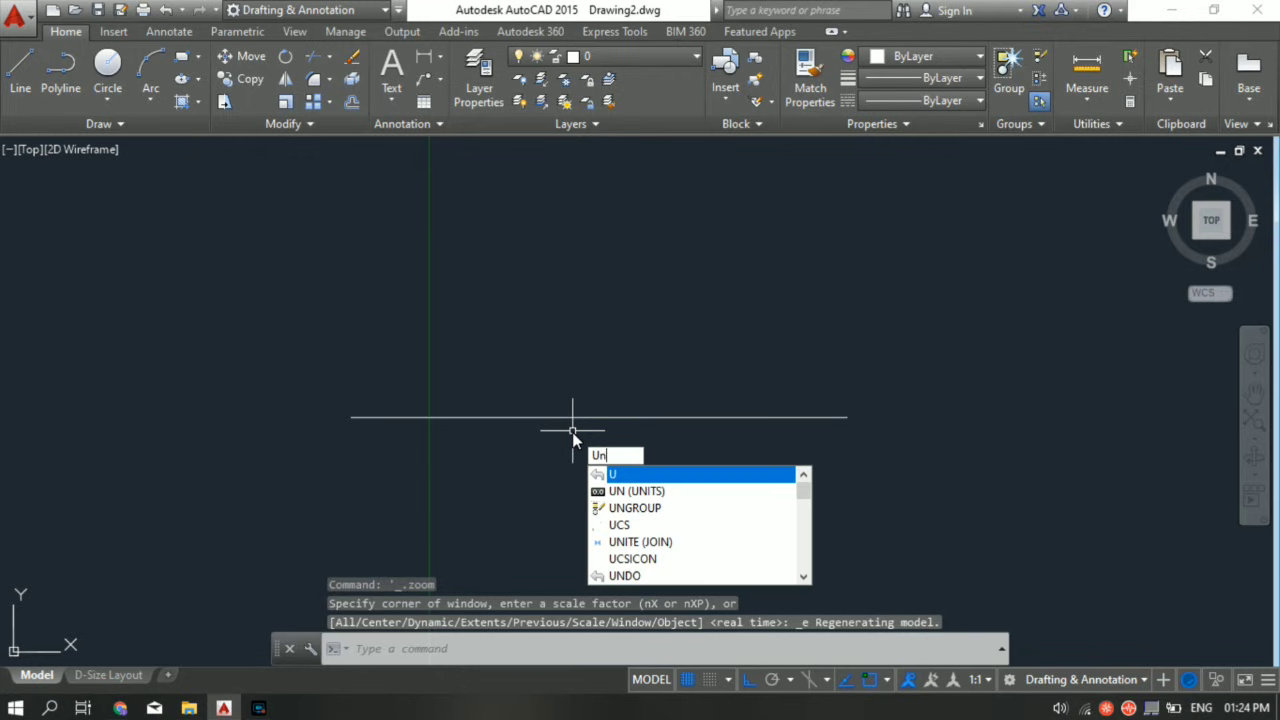
pyautogui.write('N')
pyautogui.press('Return')
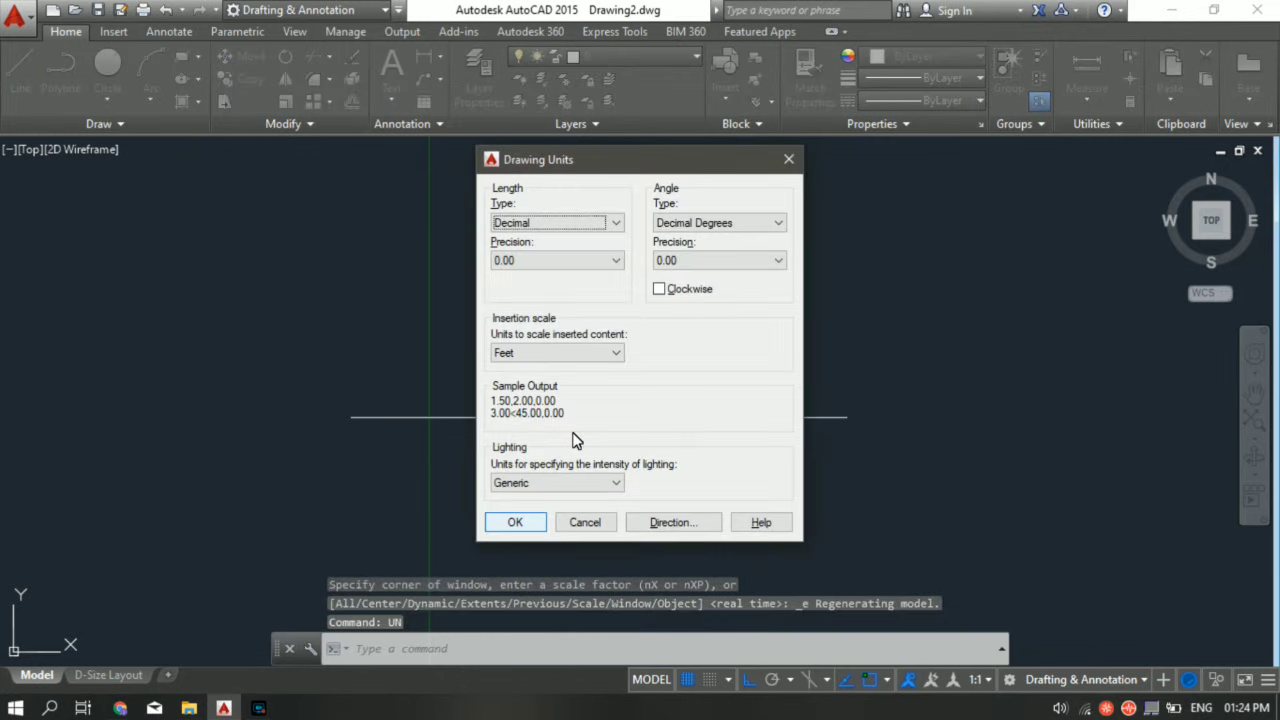
pyautogui.click(519, 522)
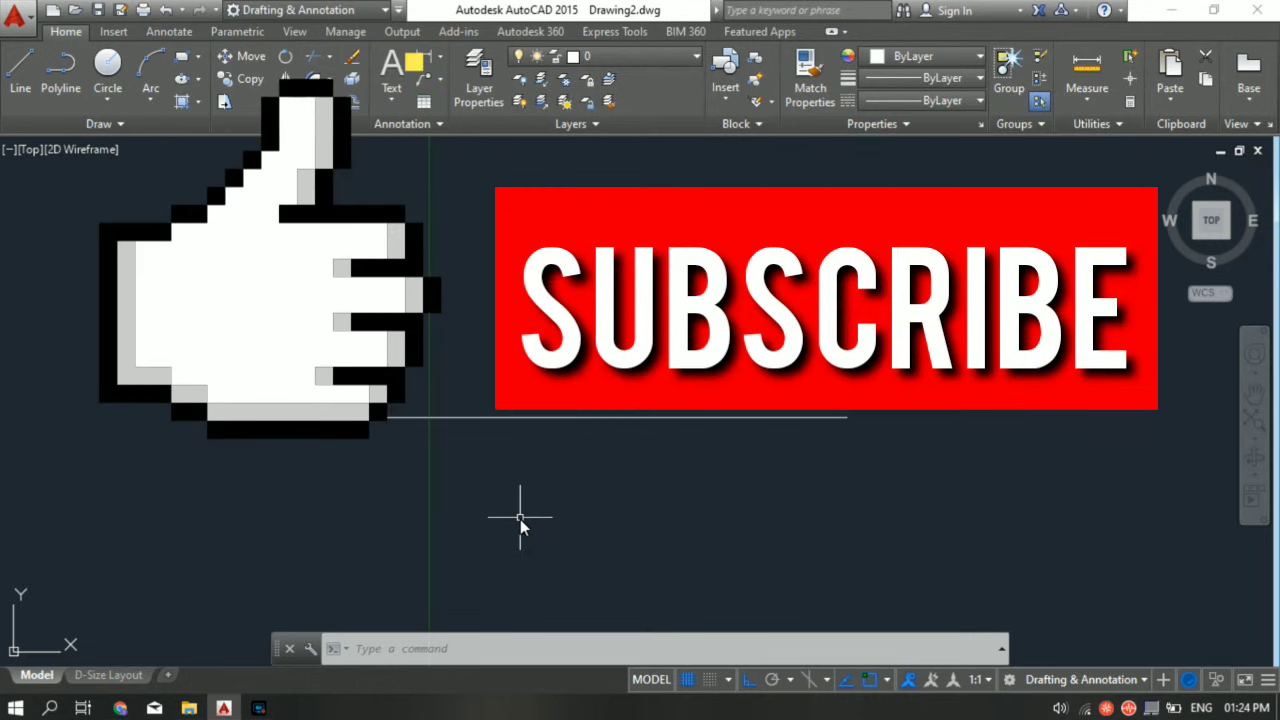
# Start the DIST command to measure the rescaled horizontal line.
pyautogui.write('DI')
pyautogui.press('BackSpace')
pyautogui.press('BackSpace')
pyautogui.press('Escape')
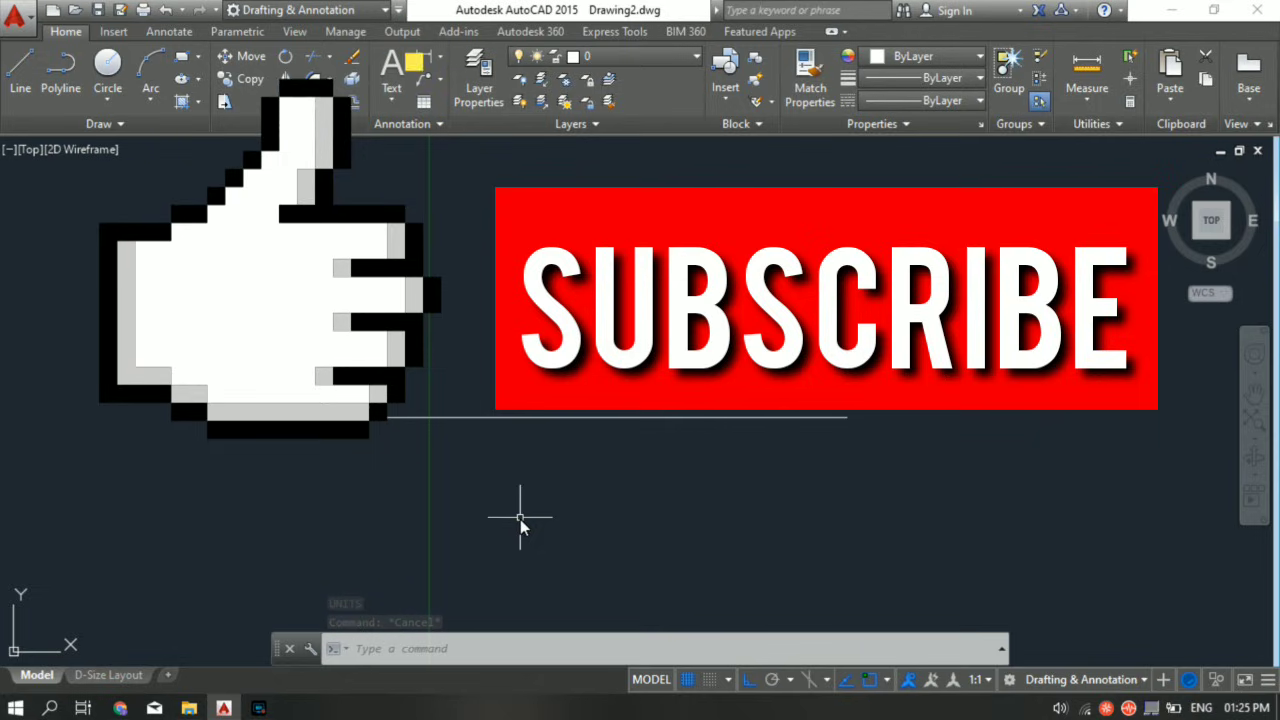
pyautogui.write('DI')
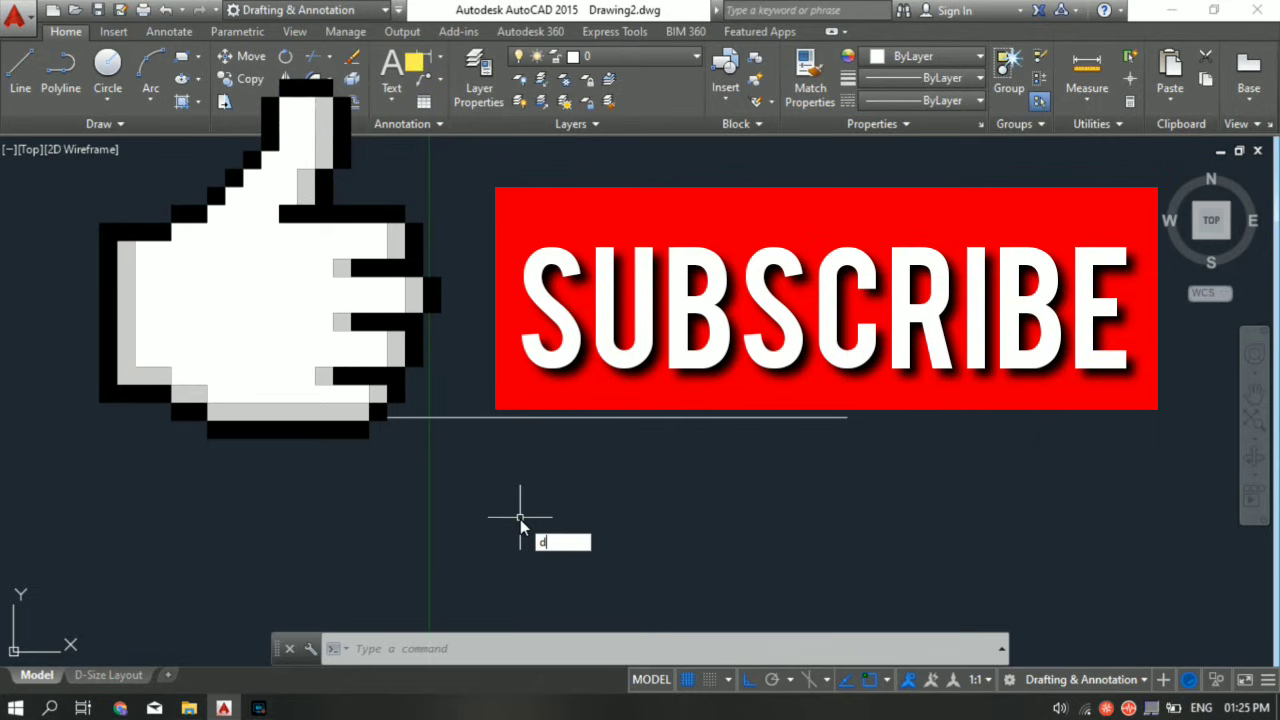